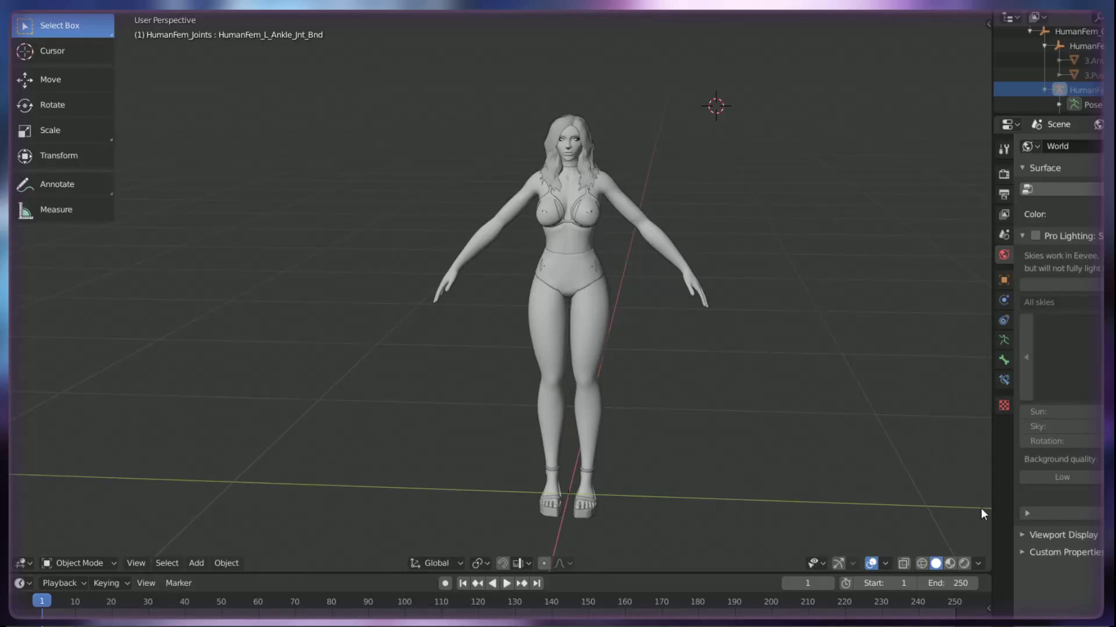
- Display the scene with rendered shading and add a camera
left_click(963, 563)
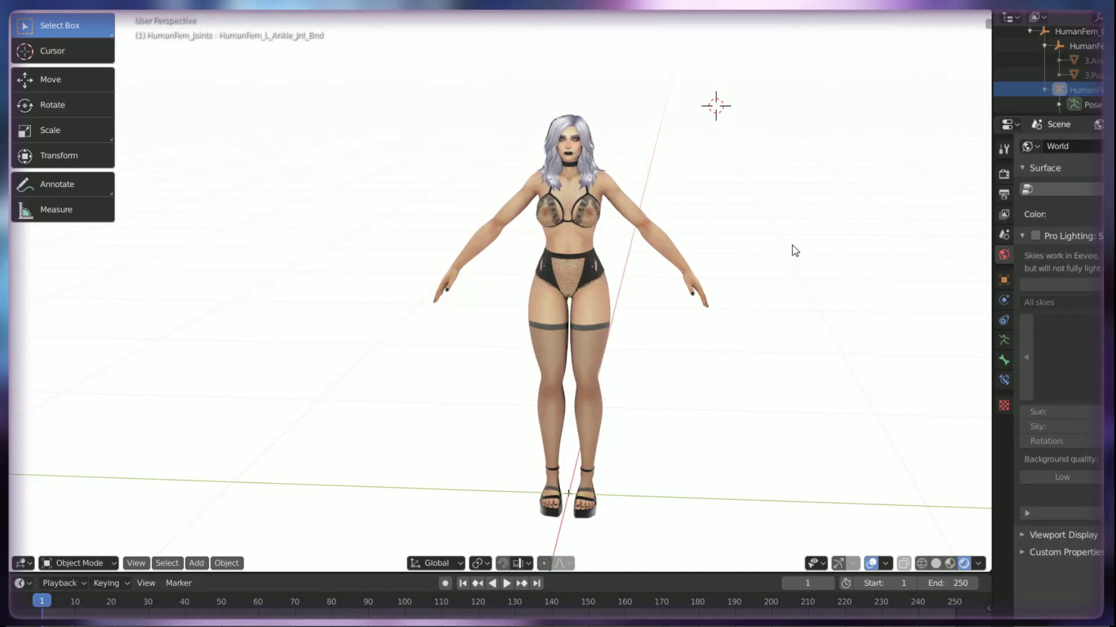
scroll(593, 172, "up", 2)
key("shift+a")
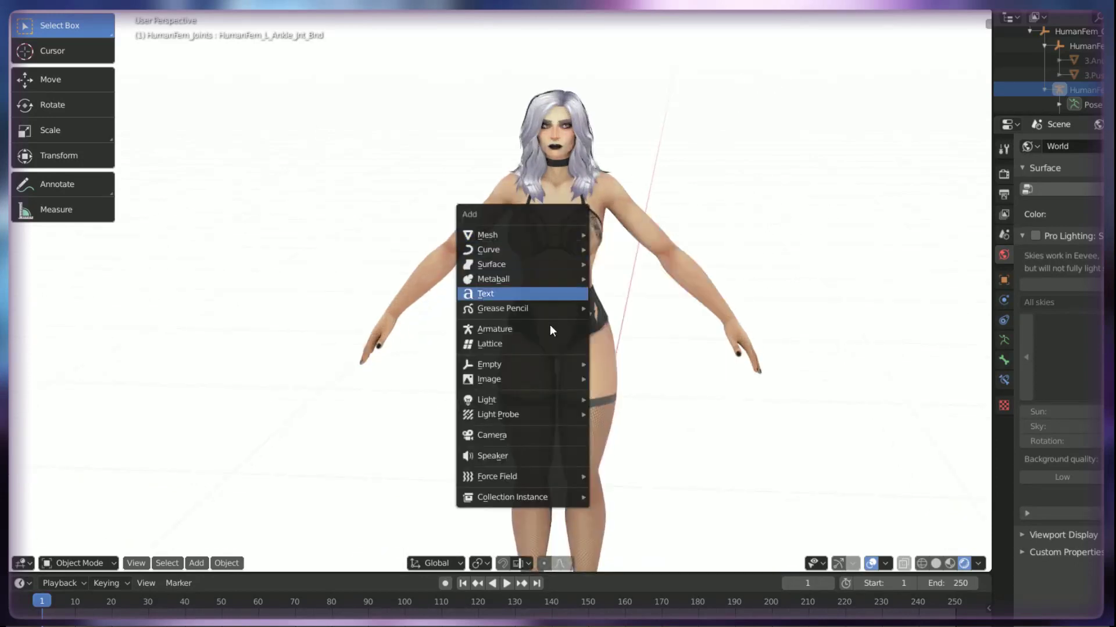
left_click(550, 437)
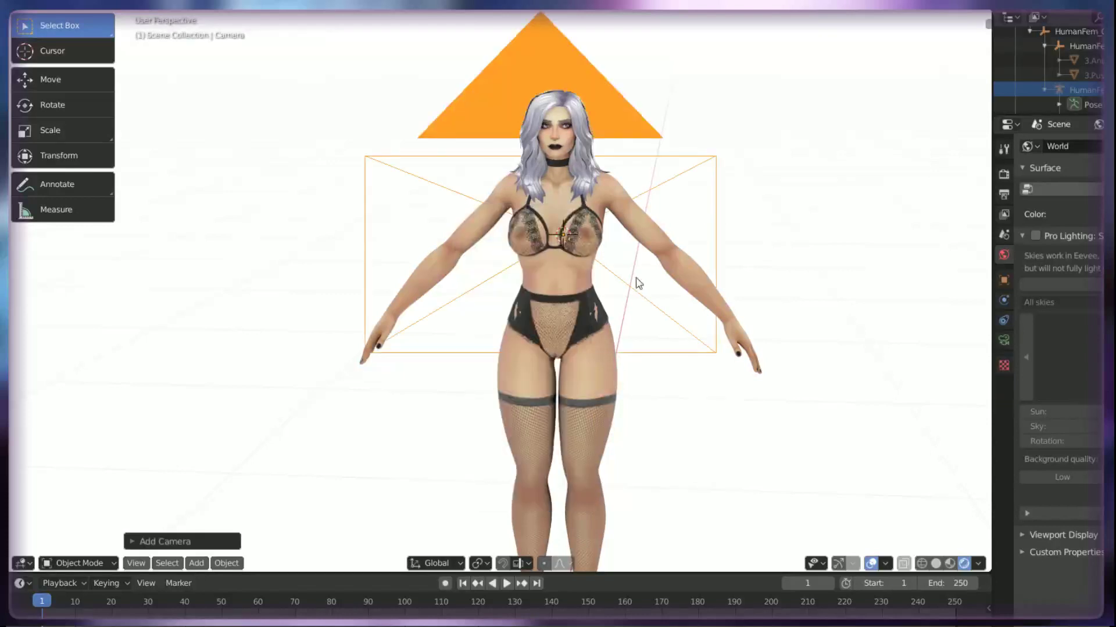
- Look through the new camera and move it back until the character is framed from head to thighs
key("KP_0")
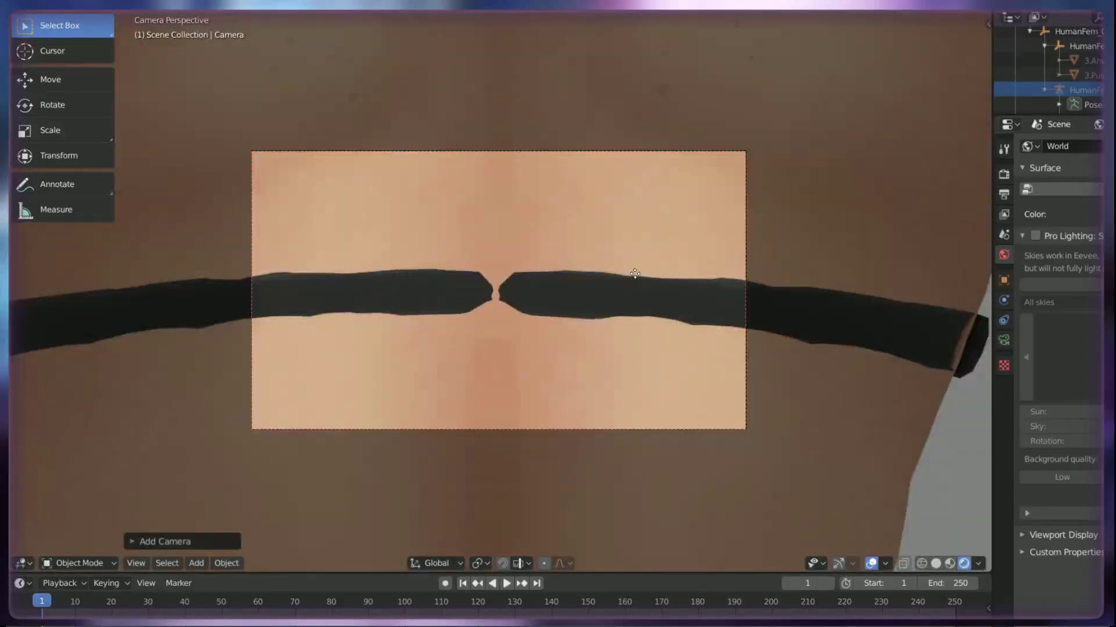
key("g")
key("y")
left_click(658, 349)
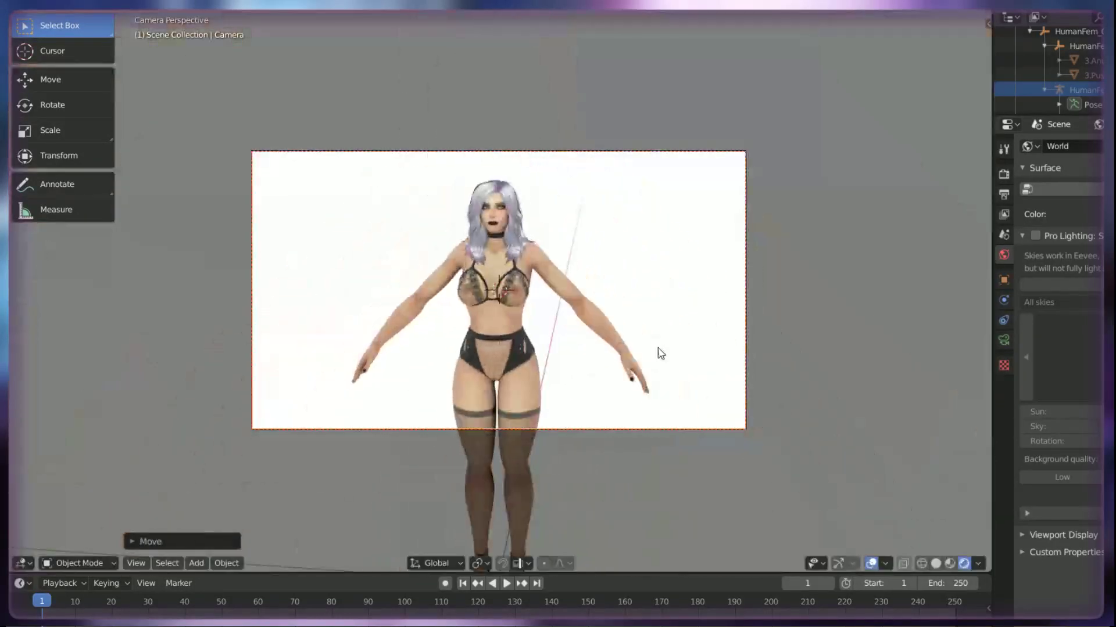
key("Home")
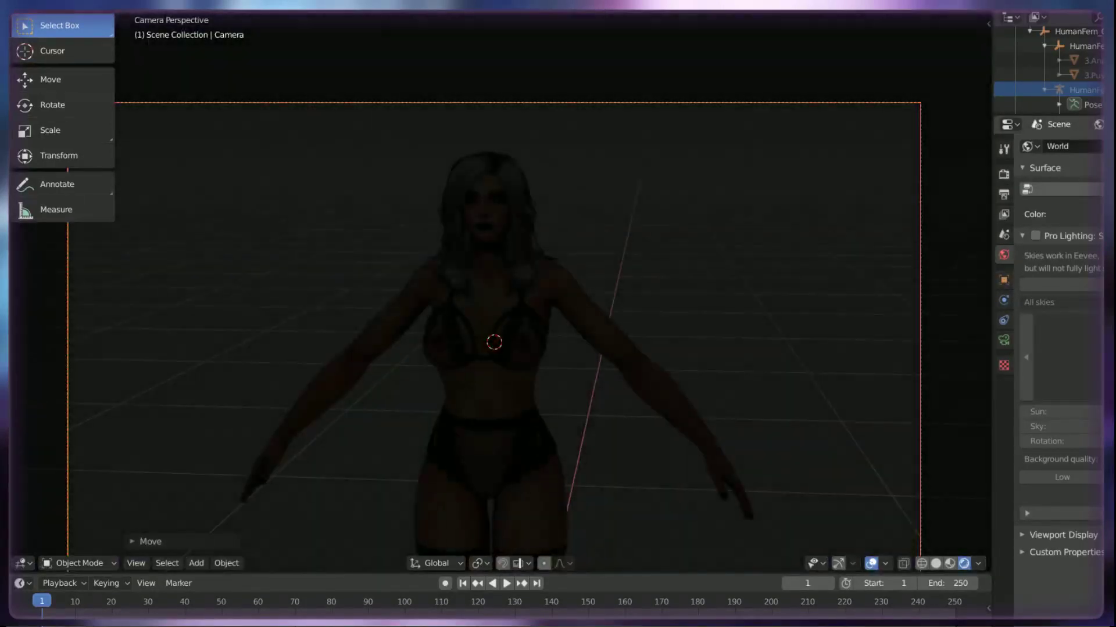
- Add a point light at the 3D cursor near the character's chest
middle_click_drag(510, 311, 578, 209, "shift")
scroll(578, 209, "down", 4)
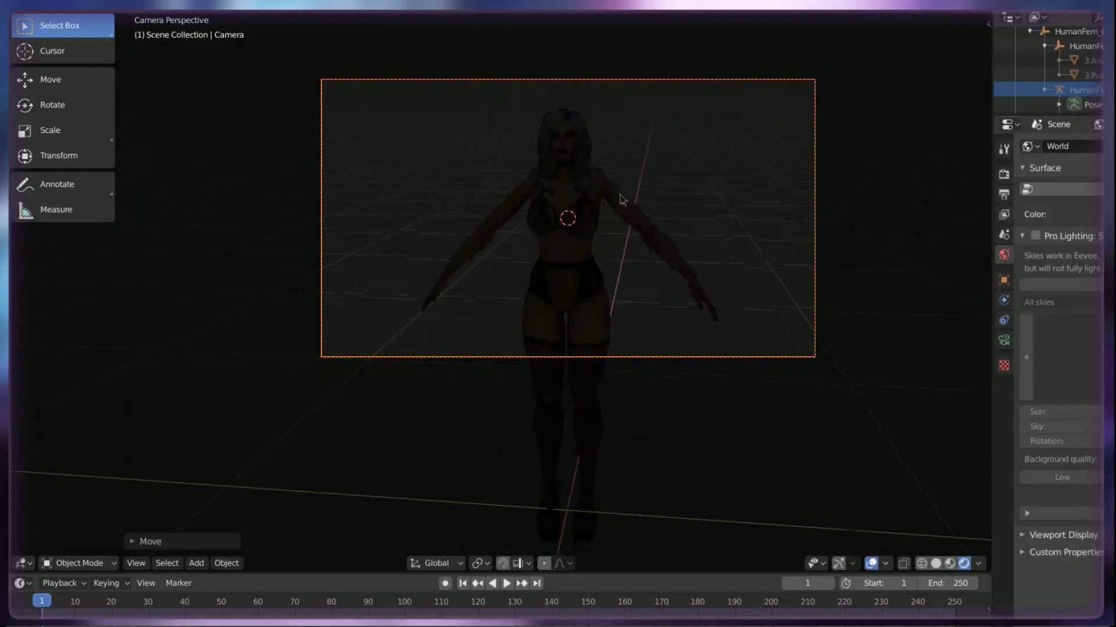
middle_click_drag(618, 174, 617, 232, "shift")
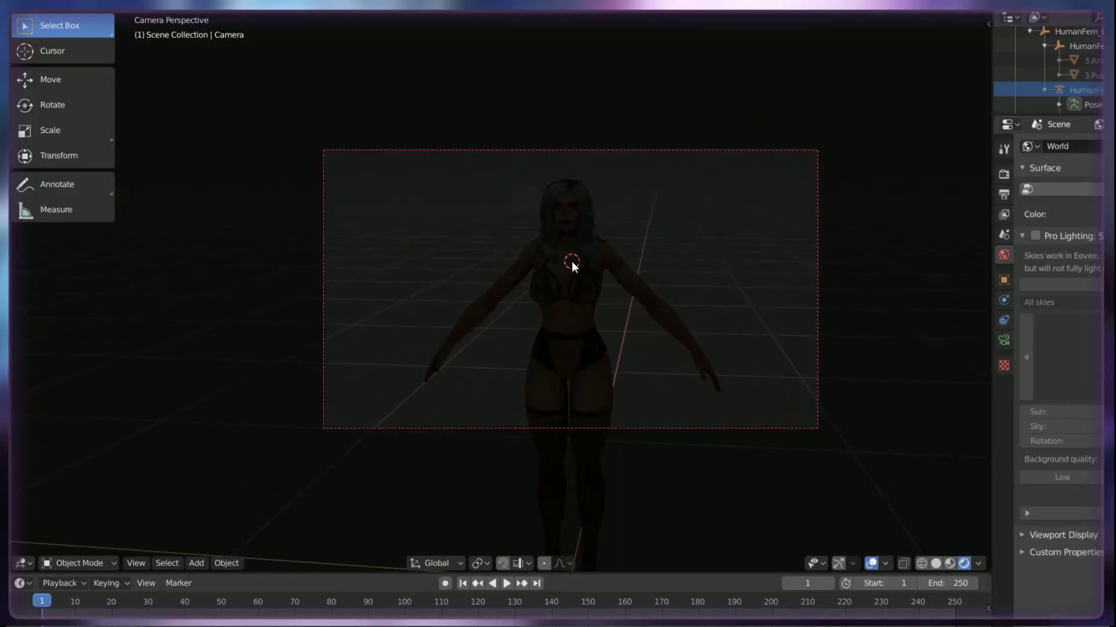
key("shift+a")
mouse_move(554, 226)
left_click(606, 227)
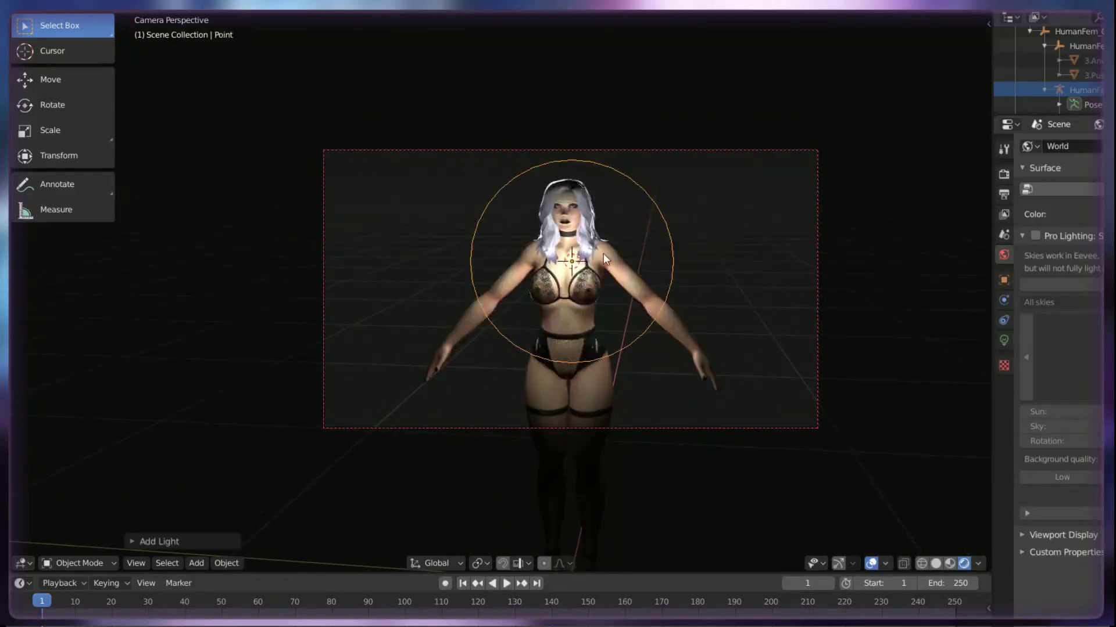
- Enable contact shadows in the point light's shadow settings
left_click(1003, 340)
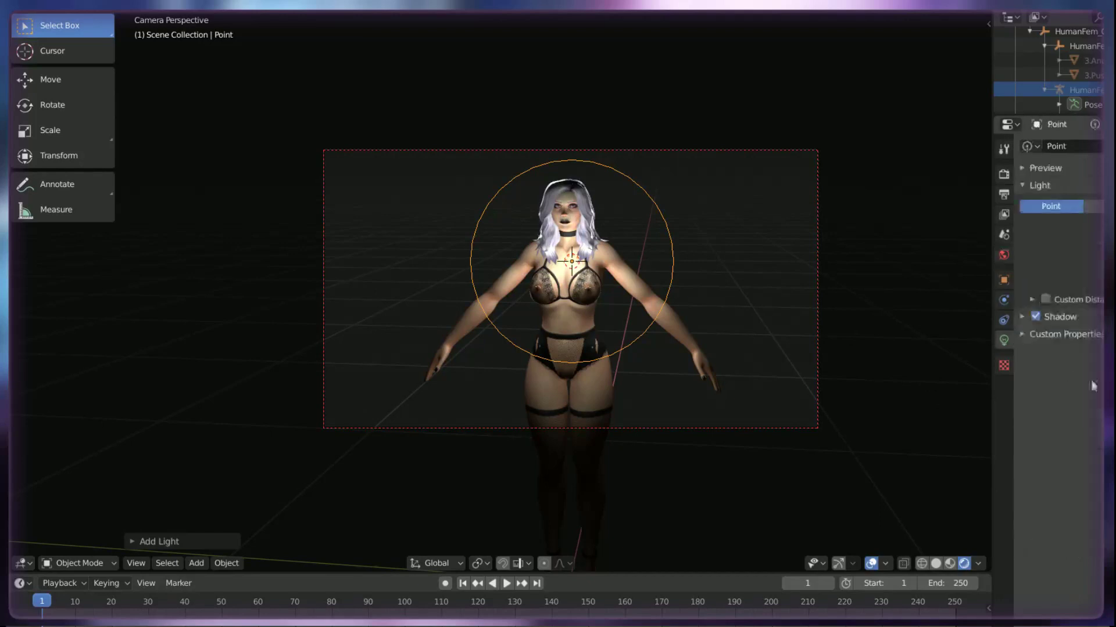
left_click(1032, 315)
left_click(1045, 428)
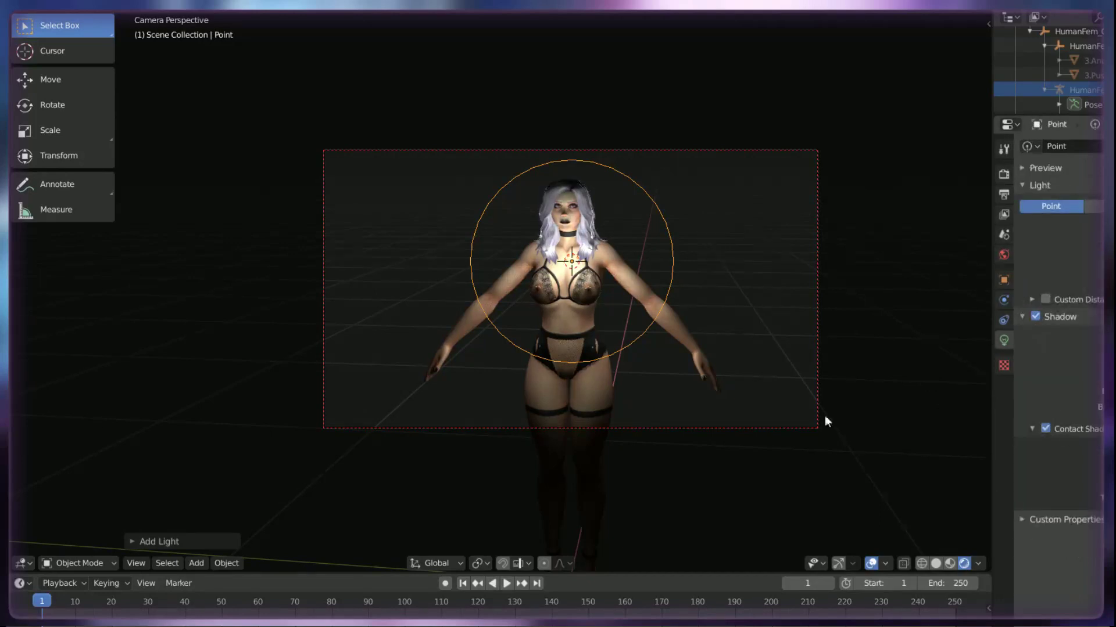
- Move the point light forward along X, and sideways along Y until it is outside the camera frame beyond the character's right hand
left_click(667, 362)
key("g")
key("x")
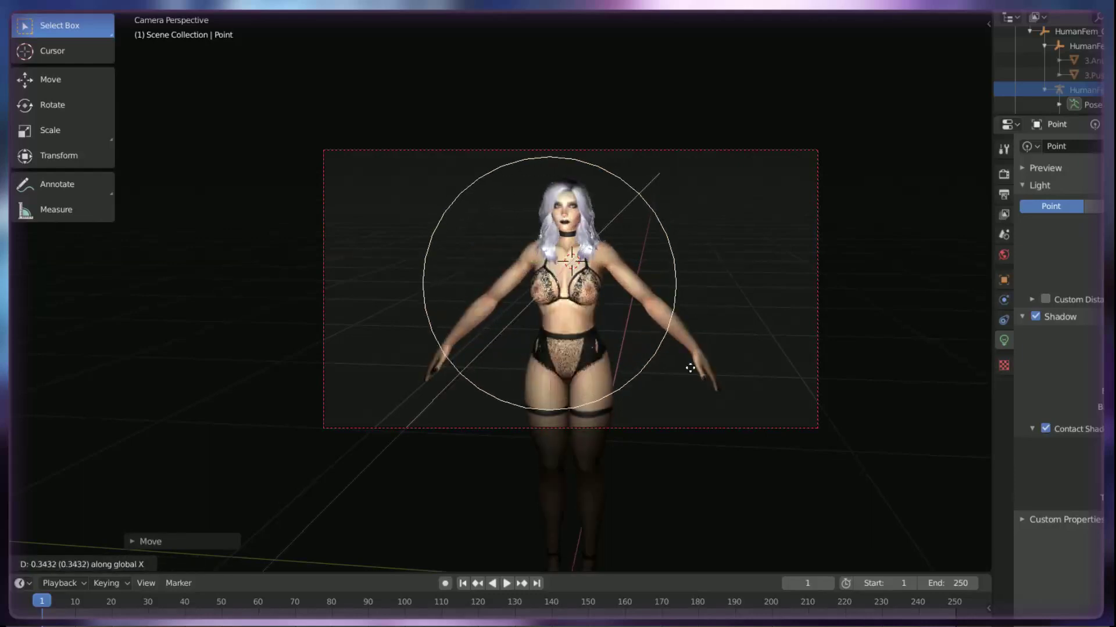
left_click(689, 382)
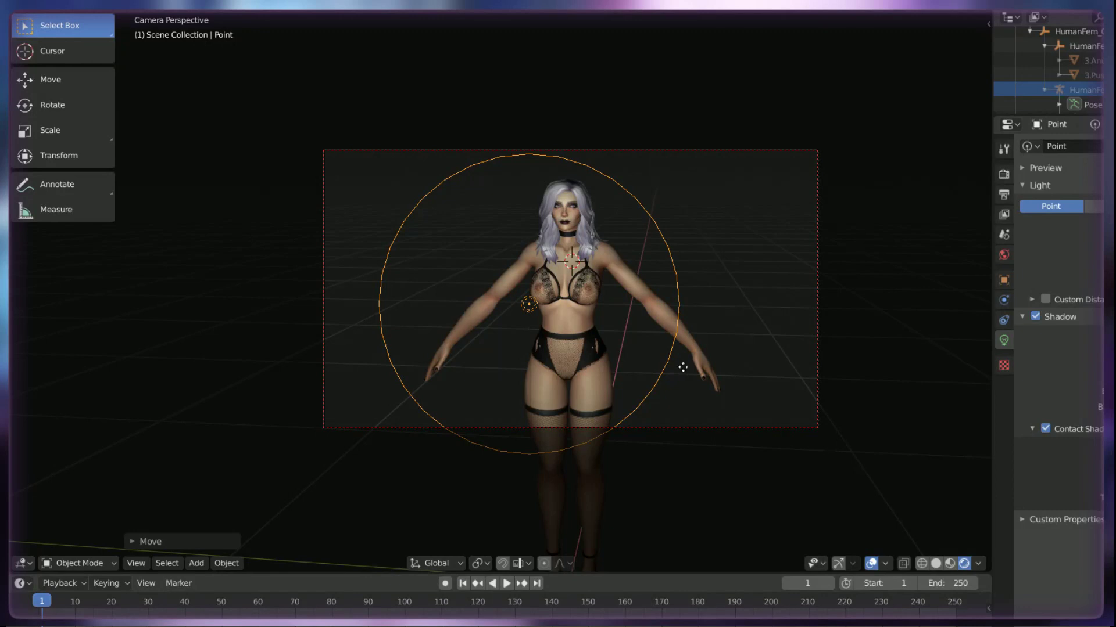
key("g")
key("y")
left_click(434, 367)
key("g")
key("y")
left_click(372, 443)
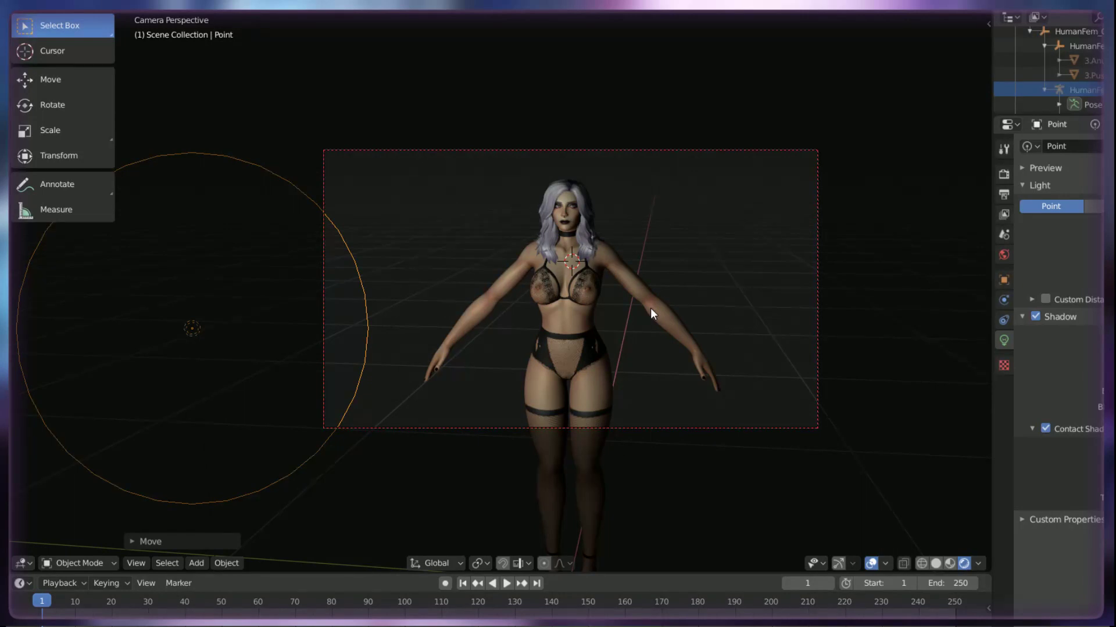
- Duplicate the point light and place the copy about 1.25 along negative X, behind the character's right side
key("shift+d")
key("x")
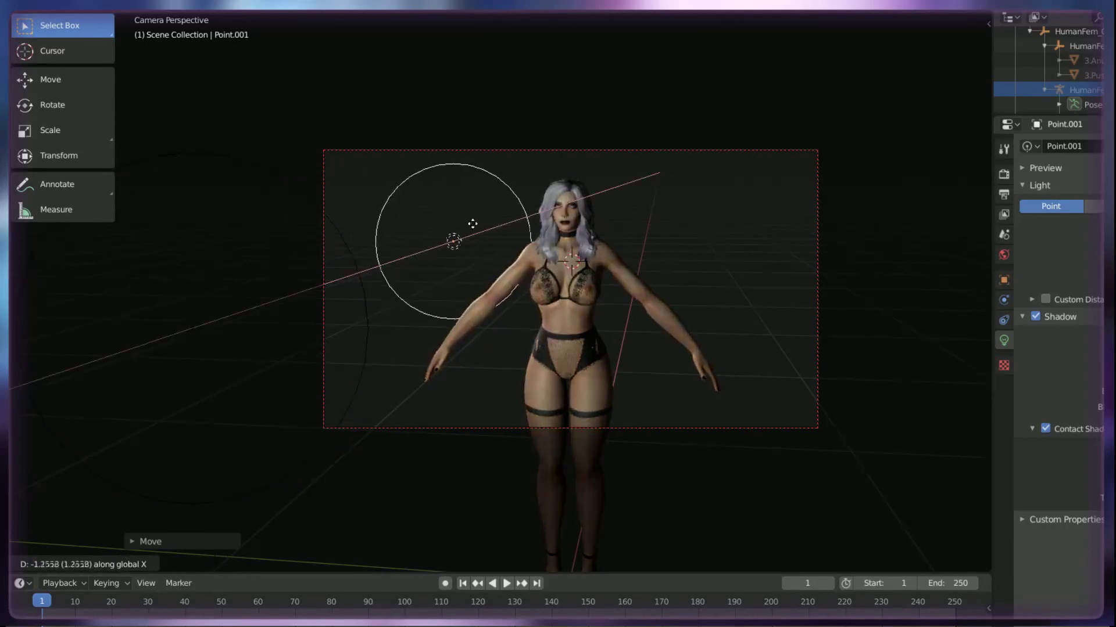
left_click(474, 231)
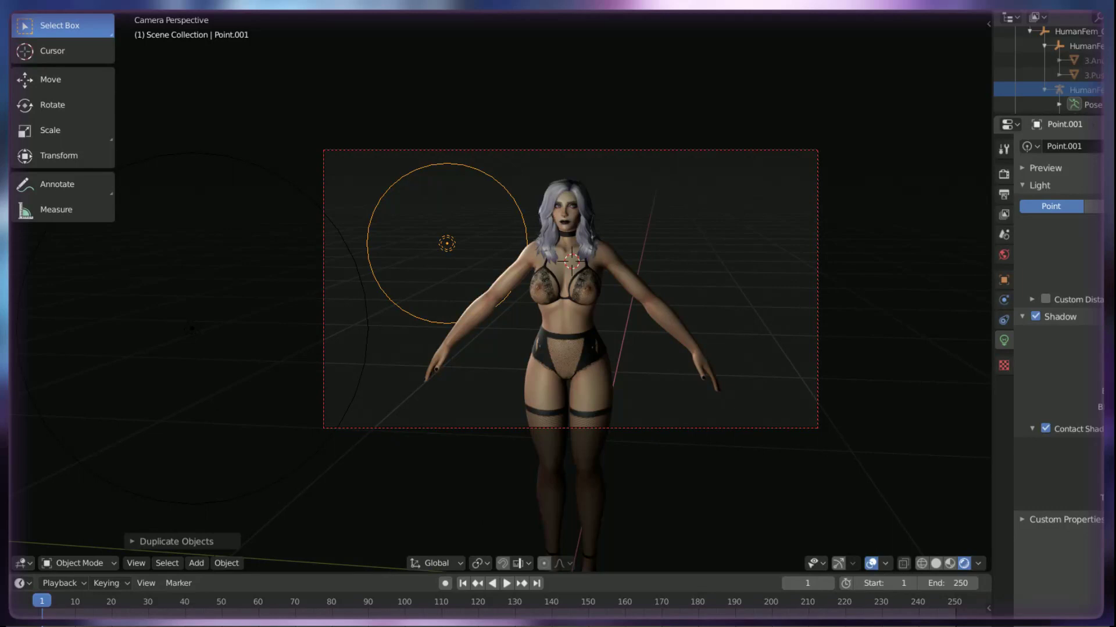
- Duplicate the rear light along Y to the character's left side and fine-tune the copy's position along X
key("shift+d")
key("y")
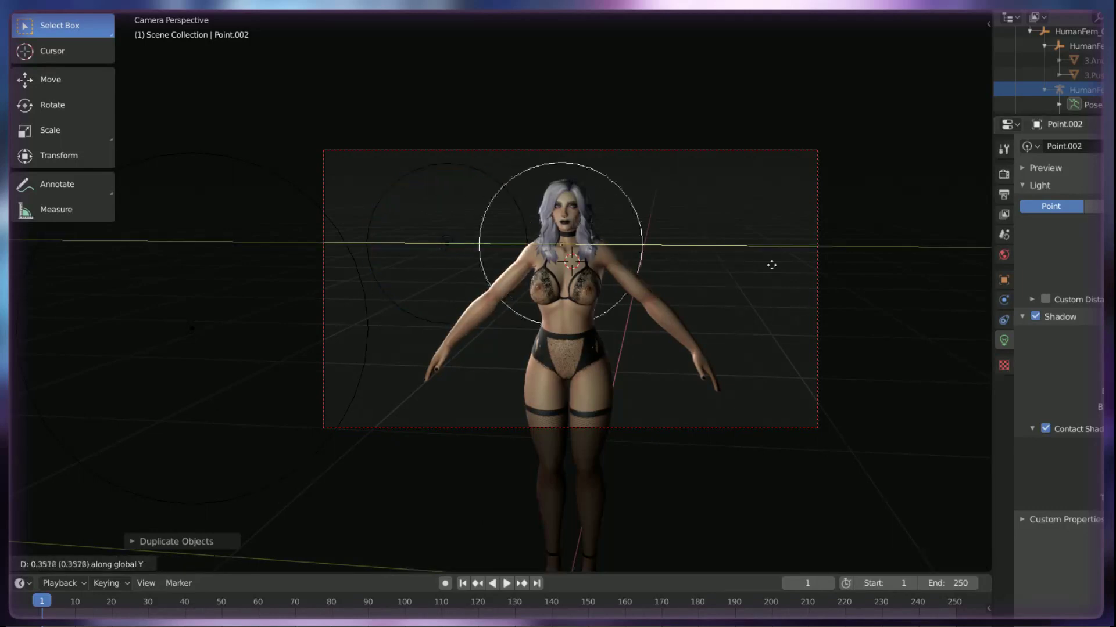
left_click(927, 267)
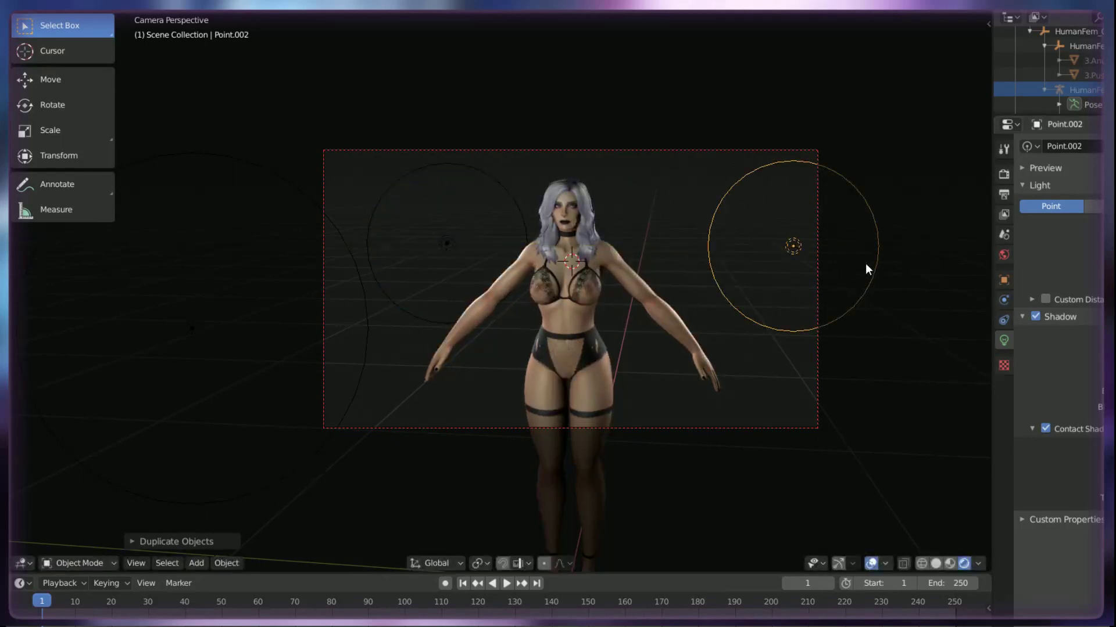
key("g")
key("x")
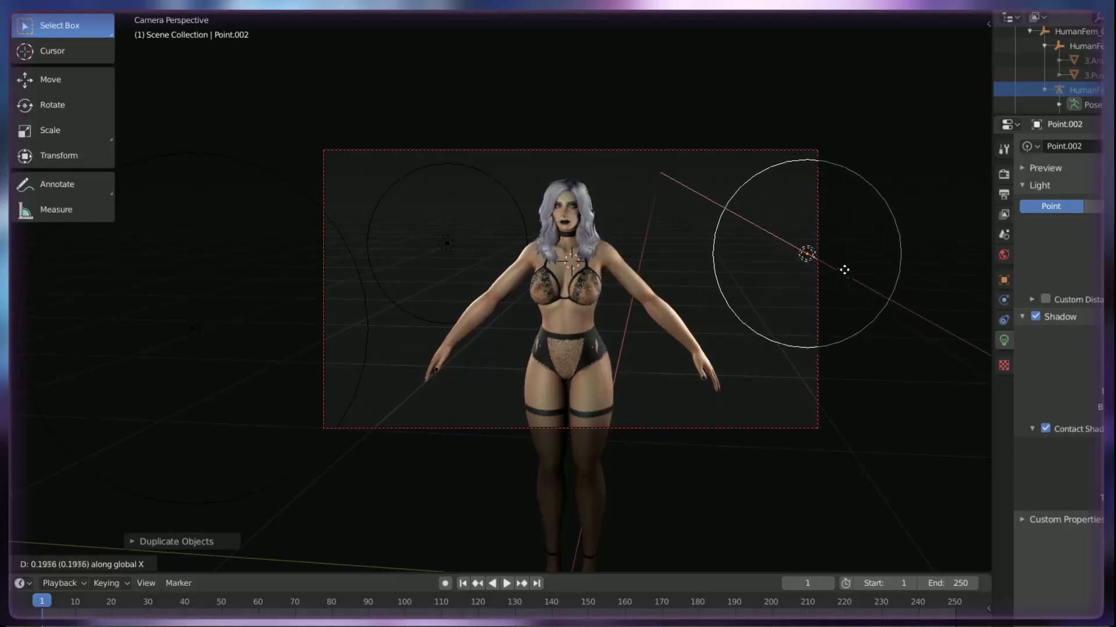
left_click(840, 254)
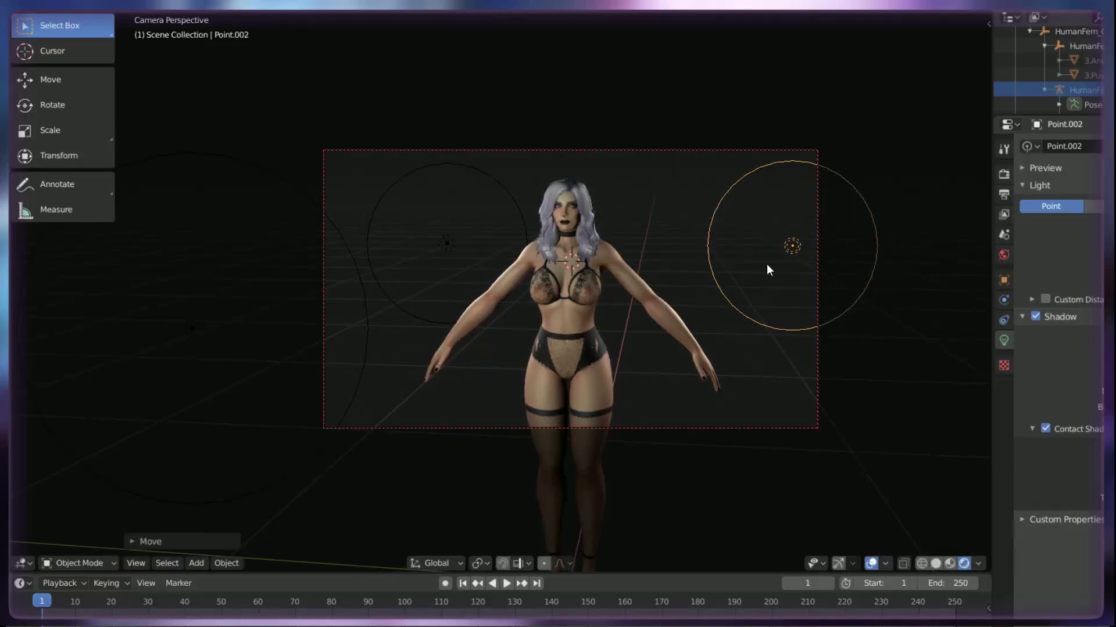
- Select the rear light on the character's left side and move it along X and closer to the character along Y
left_click(766, 263)
scroll(619, 239, "up", 3)
left_click(913, 253)
left_click(315, 248)
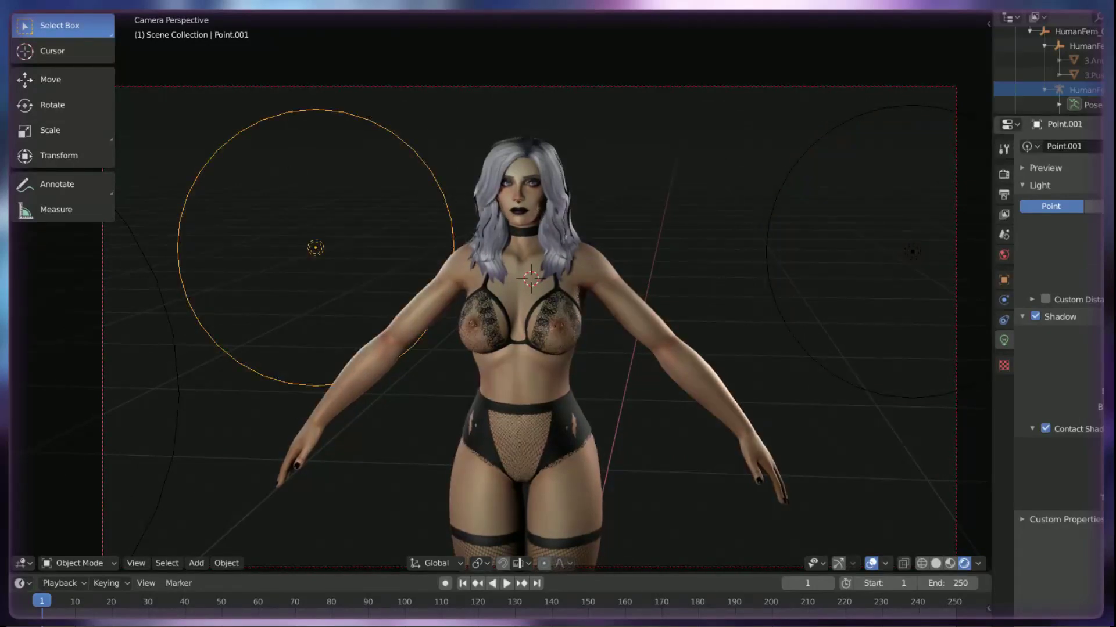
left_click(913, 253)
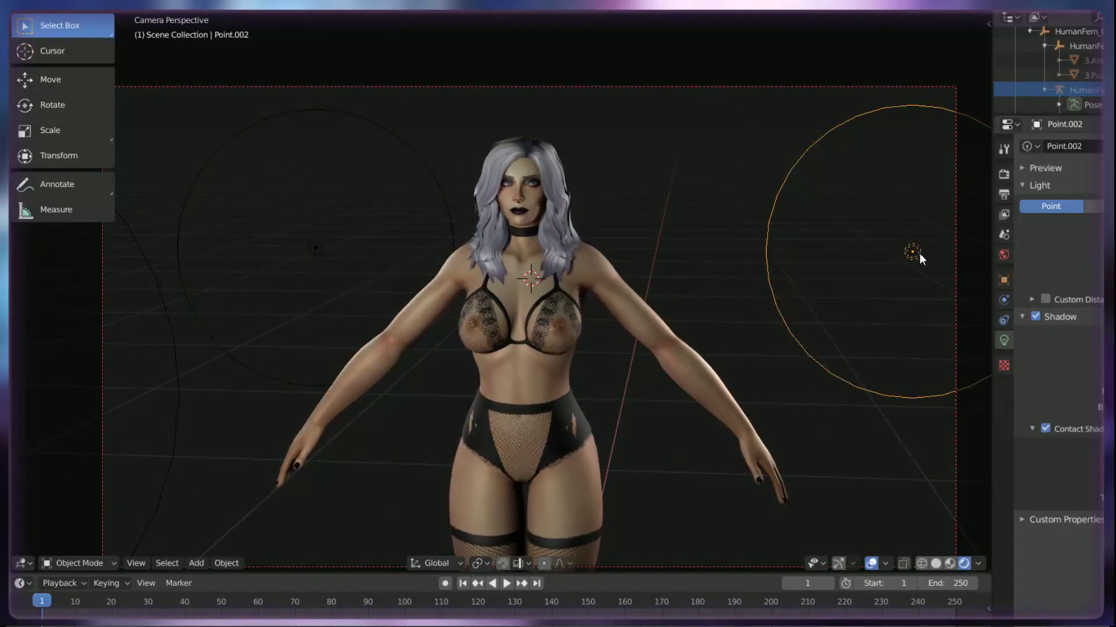
key("g")
key("x")
left_click(891, 275)
key("g")
key("y")
left_click(814, 258)
- Refine the left rear light along X and raise it slightly to about the character's face height
key("g")
key("x")
left_click(811, 245)
key("g")
left_click(795, 208)
left_click(911, 216)
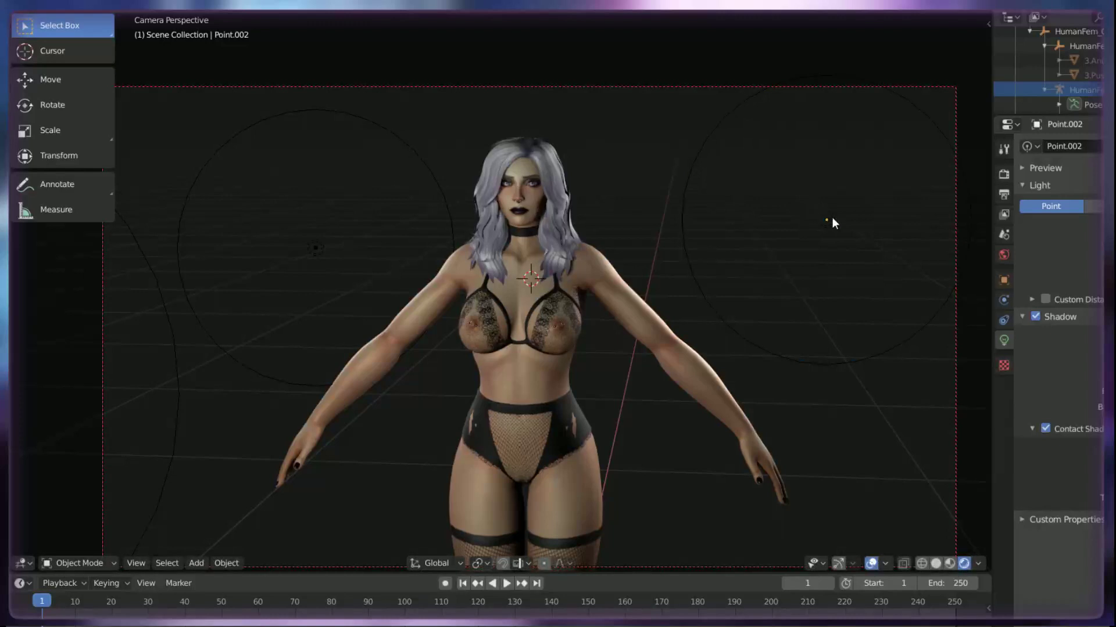
- Examine the lighting on the character's face, legs and back from several angles
scroll(792, 228, "down", 1)
middle_click_drag(727, 219, 764, 152, "shift")
scroll(692, 204, "up", 1)
mouse_move(692, 203)
middle_mouse_down()
mouse_move(704, 191)
mouse_move(752, 194)
mouse_move(710, 194)
middle_mouse_up()
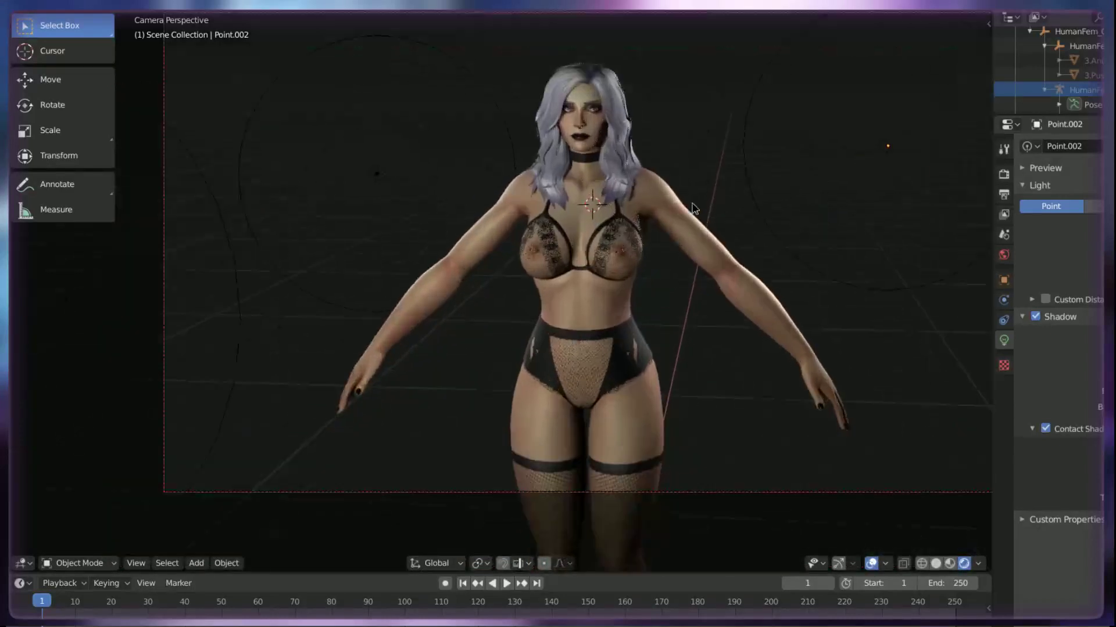
scroll(538, 134, "up", 3)
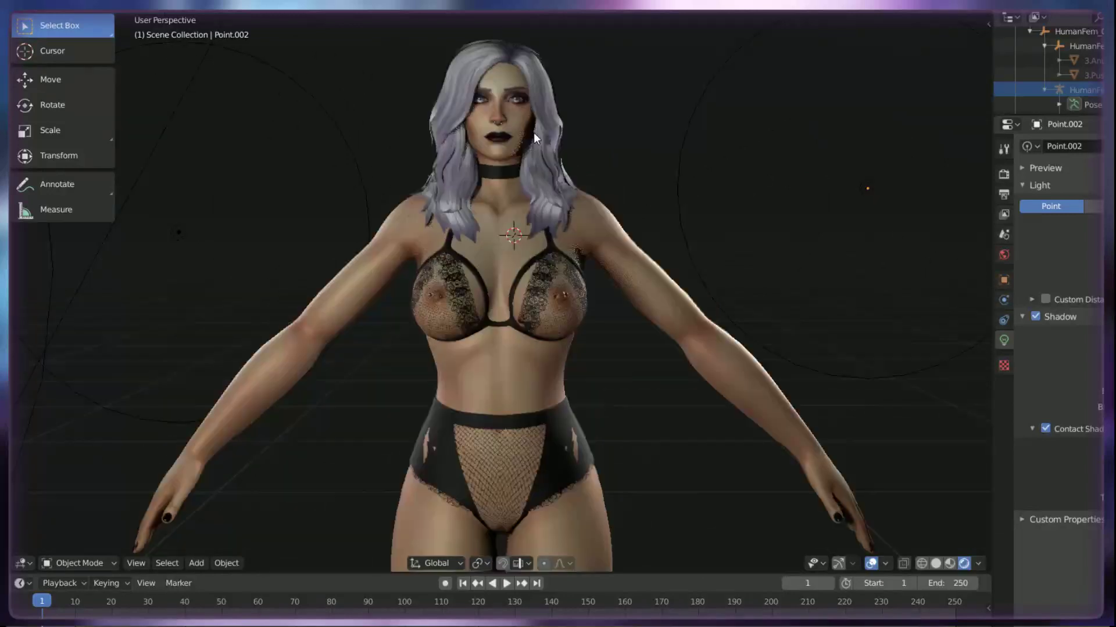
middle_click_drag(542, 218, 545, 64, "shift")
middle_click_drag(540, 271, 573, 159, "shift")
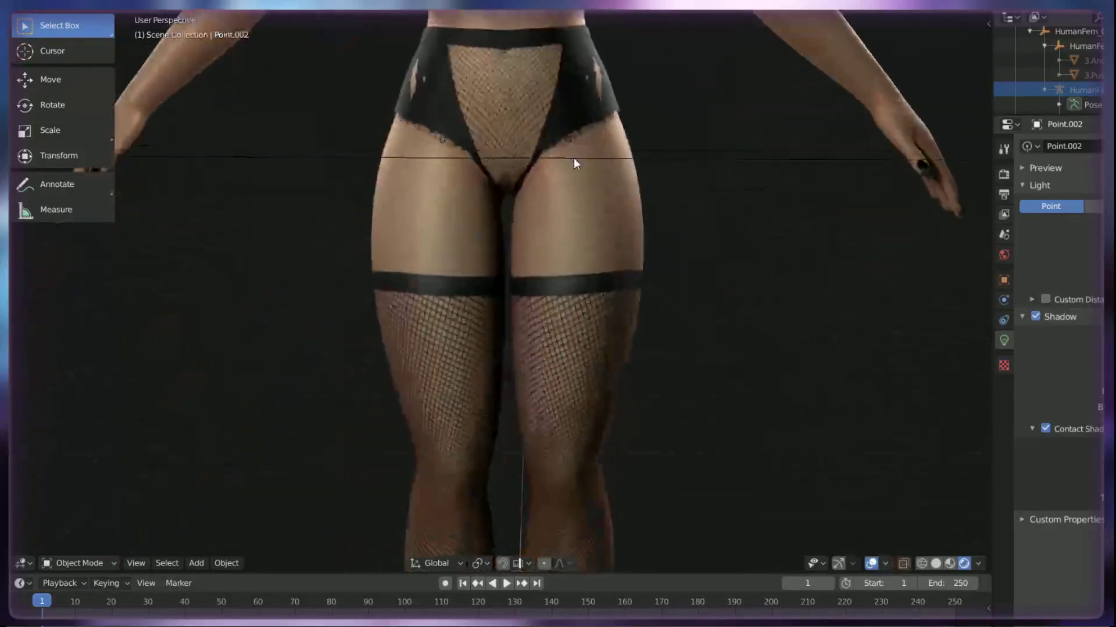
scroll(573, 161, "down", 2)
middle_click_drag(575, 226, 580, 343, "shift")
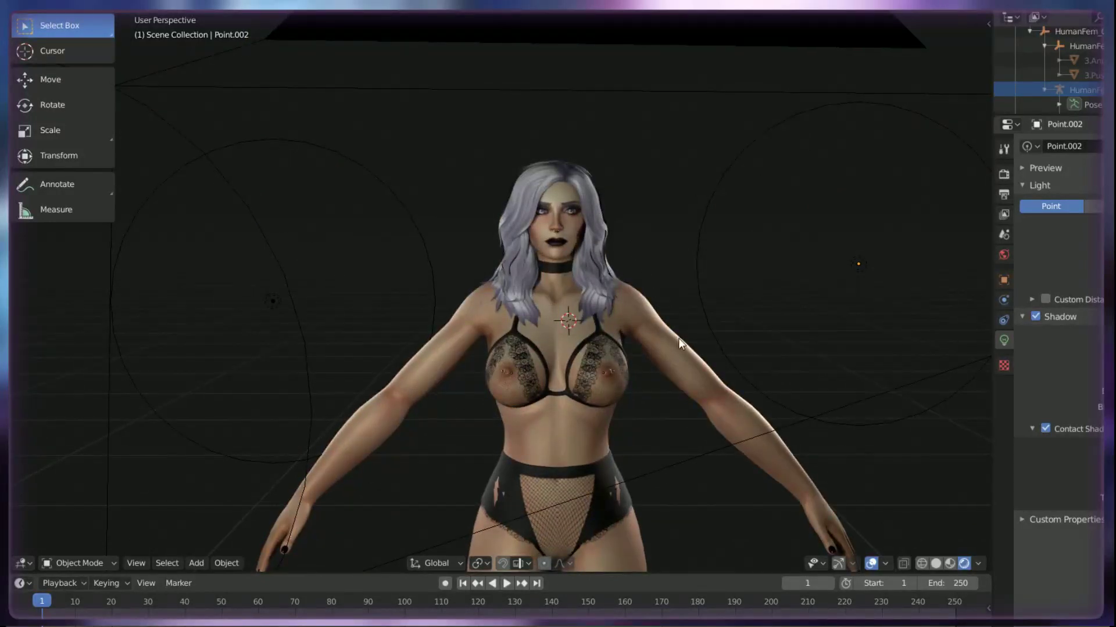
scroll(582, 227, "up", 8)
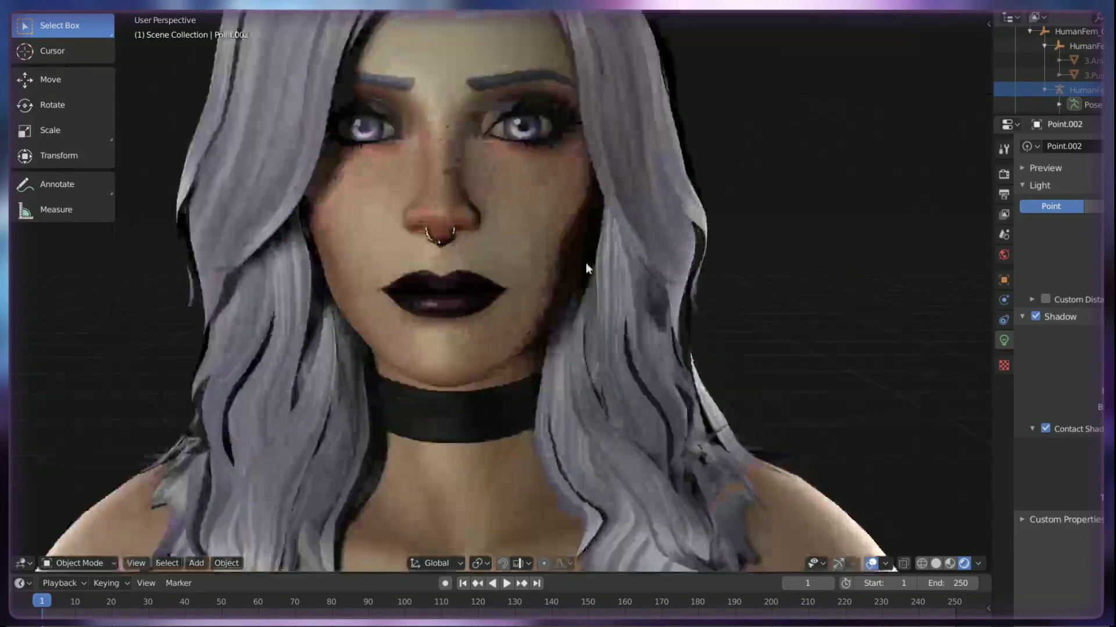
middle_click_drag(545, 260, 381, 270)
scroll(367, 204, "down", 8)
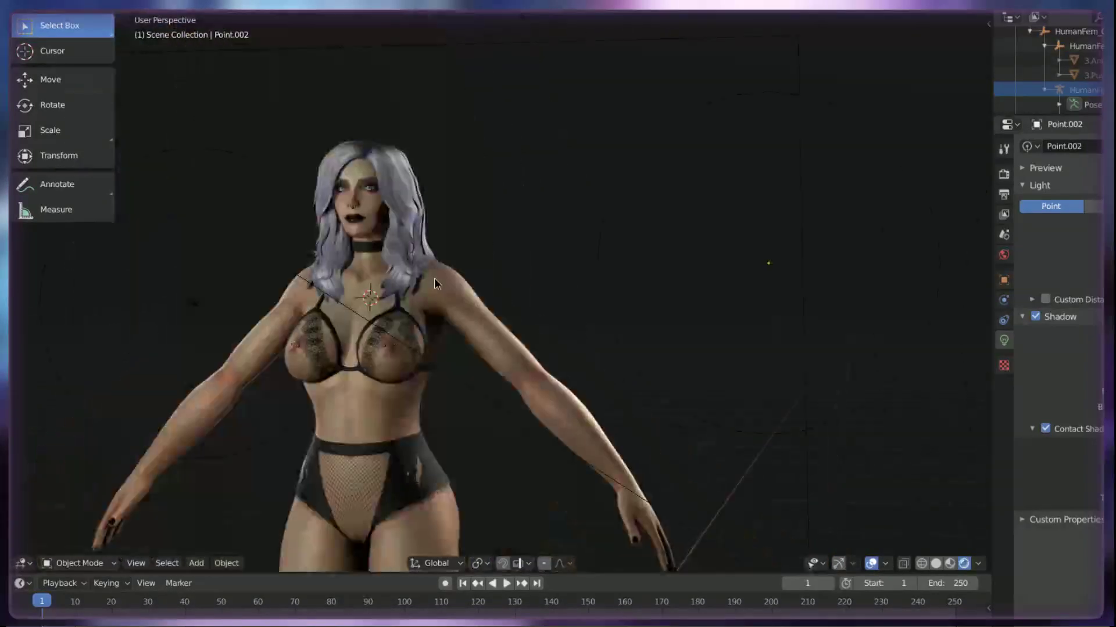
middle_click_drag(434, 278, 790, 249)
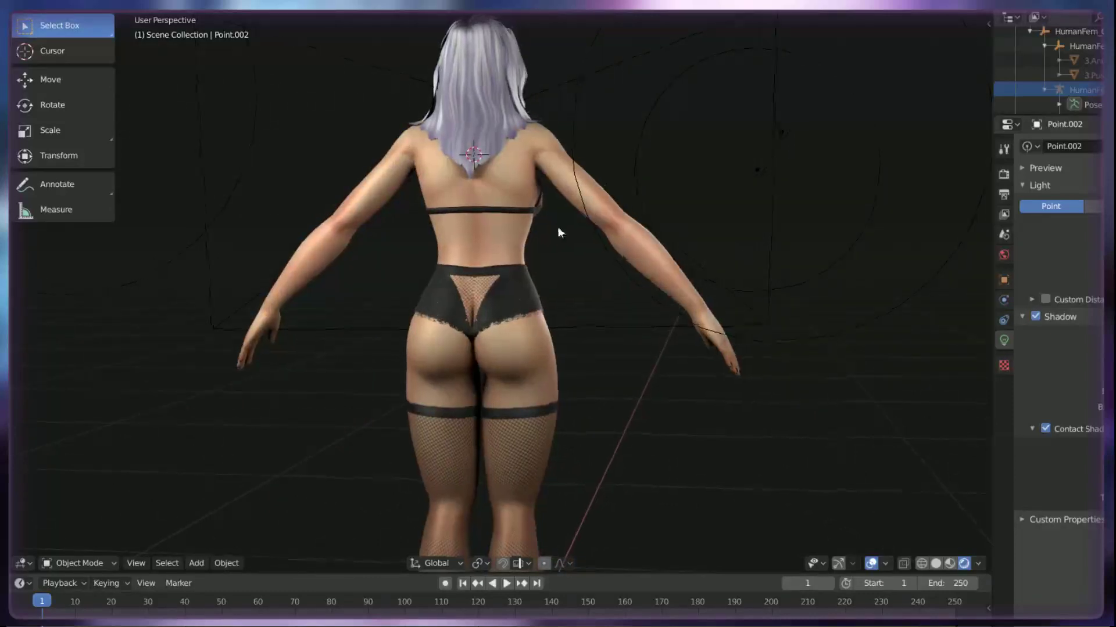
scroll(558, 228, "down", 2)
middle_click_drag(549, 255, 433, 210, "shift")
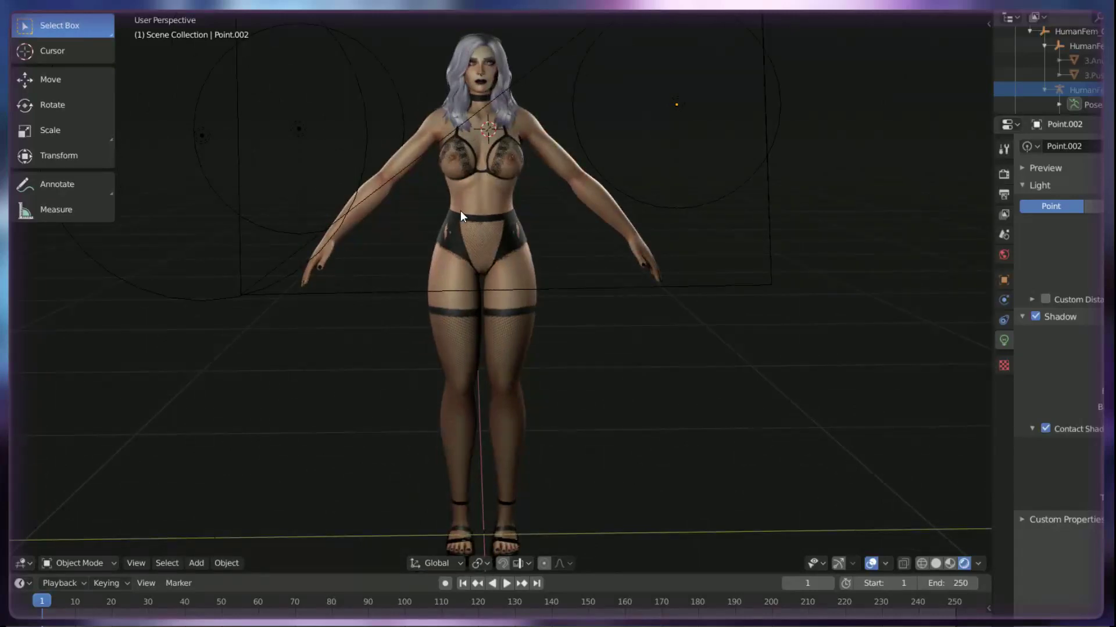
- In the camera view, move the rear light on the character's left side sideways until it is just outside the camera frame
key("KP_0")
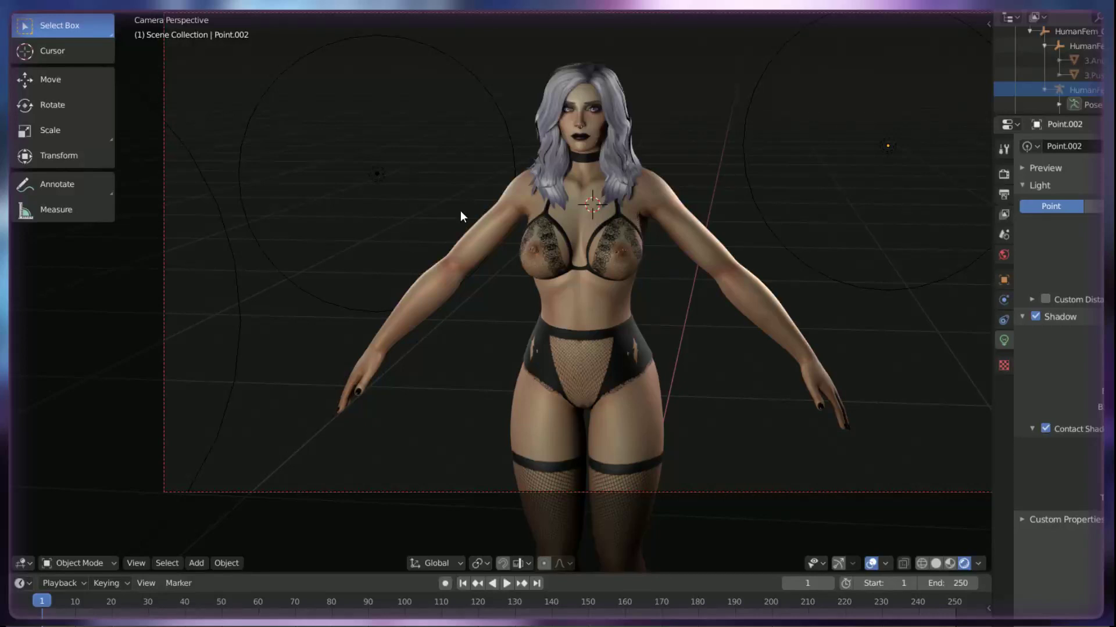
left_click(888, 148)
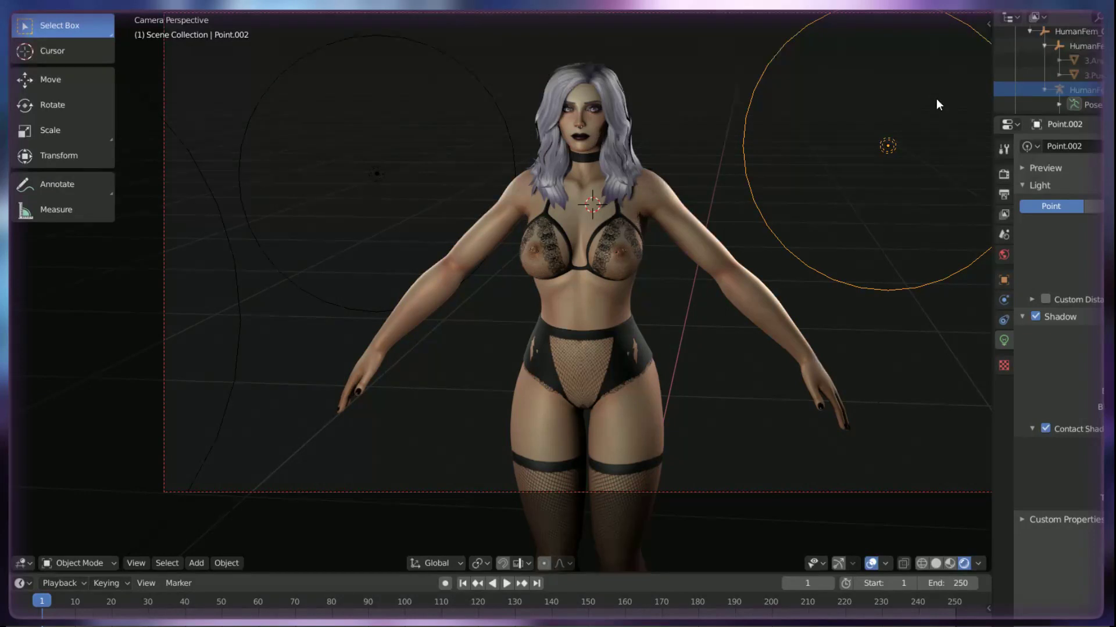
scroll(936, 99, "down", 3)
middle_click_drag(889, 232, 802, 244, "shift")
key("g")
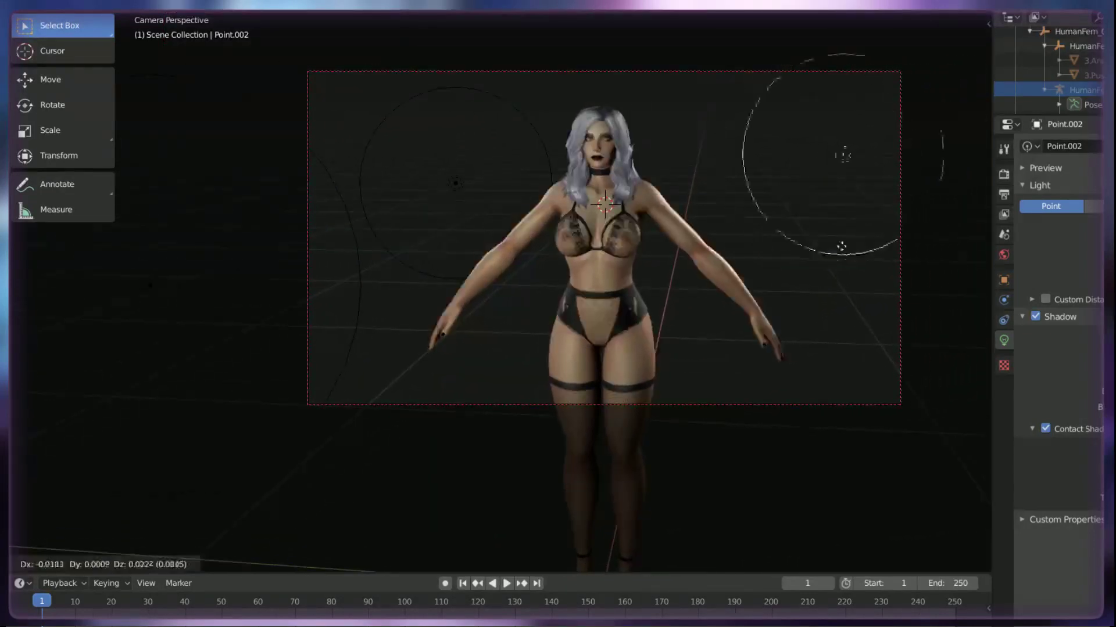
left_click(882, 242)
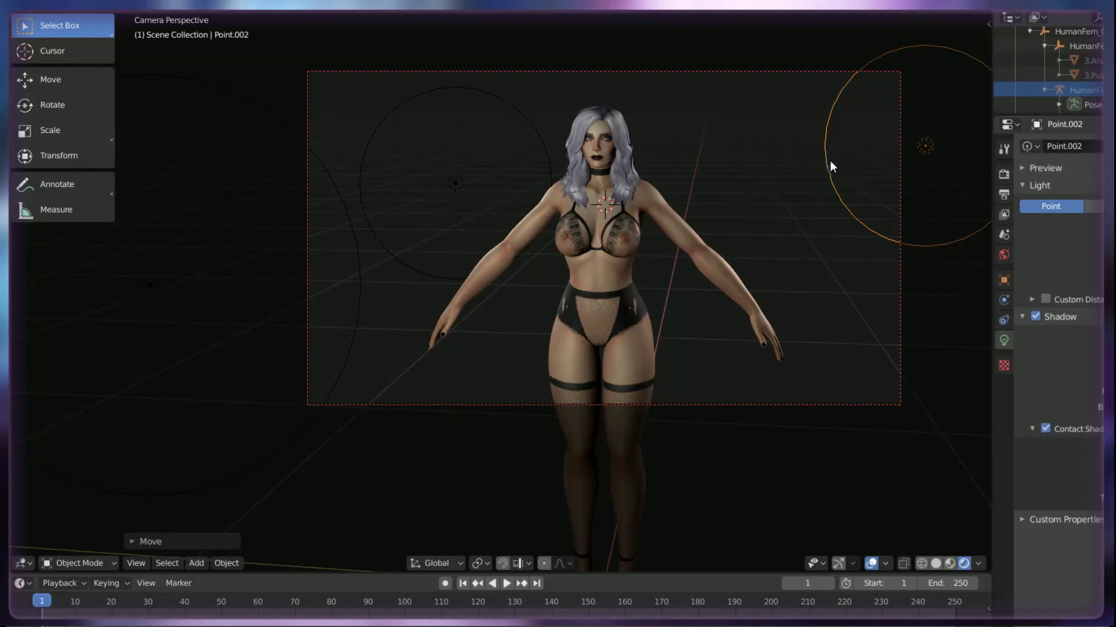
- Move the rear light on the character's left side back inside the camera frame, adjusting it along X
key("g")
left_click(773, 169)
key("g")
key("x")
left_click(807, 189)
left_click(684, 198)
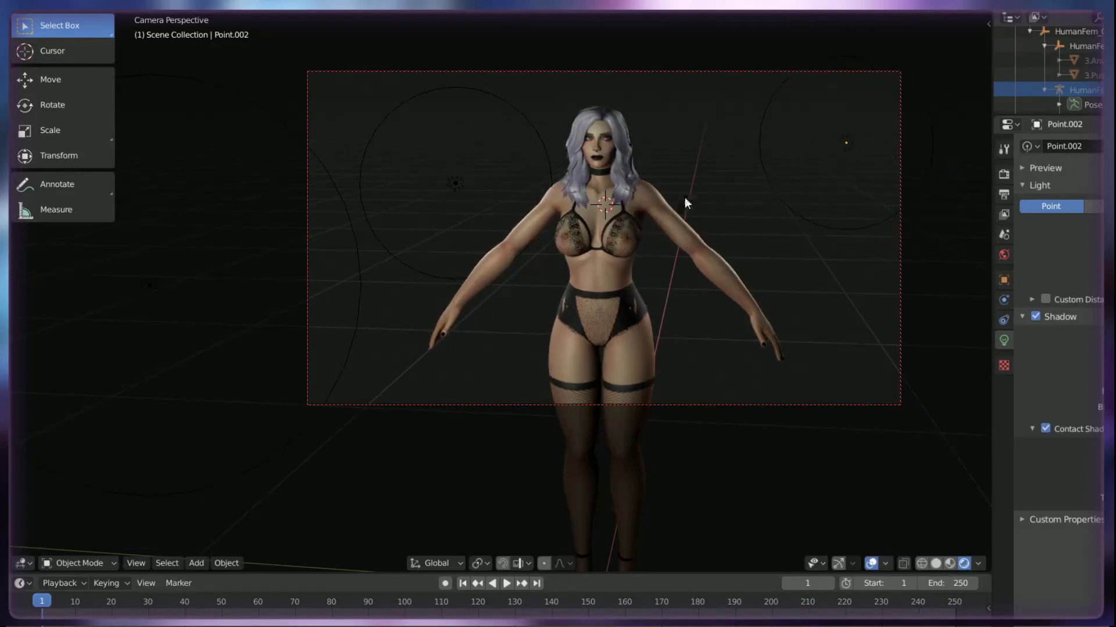
middle_click_drag(680, 191, 623, 213)
key("KP_0")
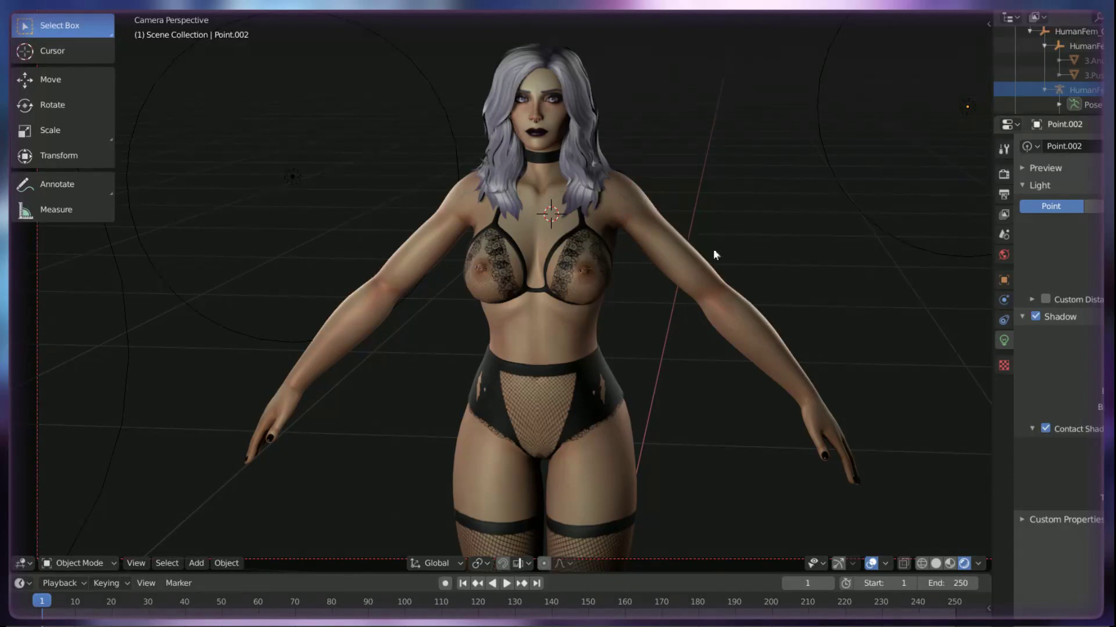
scroll(714, 221, "down", 2)
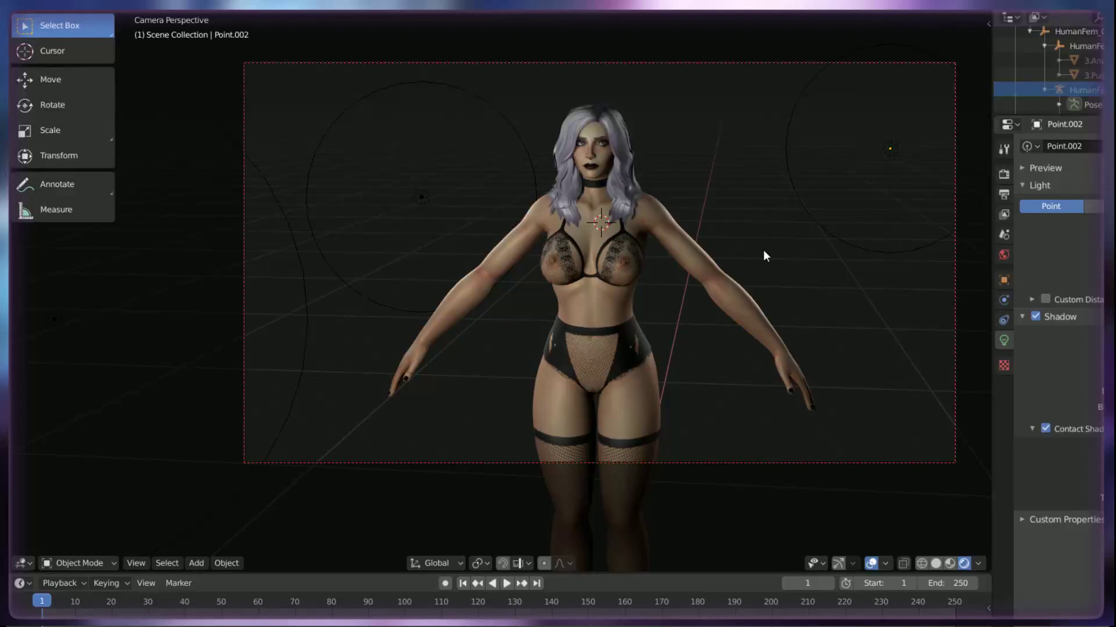
- Delete all three point lights around the character
left_click(428, 204)
left_click(308, 290, "shift")
left_click(884, 145, "shift")
key("x")
left_click(884, 145)
scroll(576, 250, "down", 3)
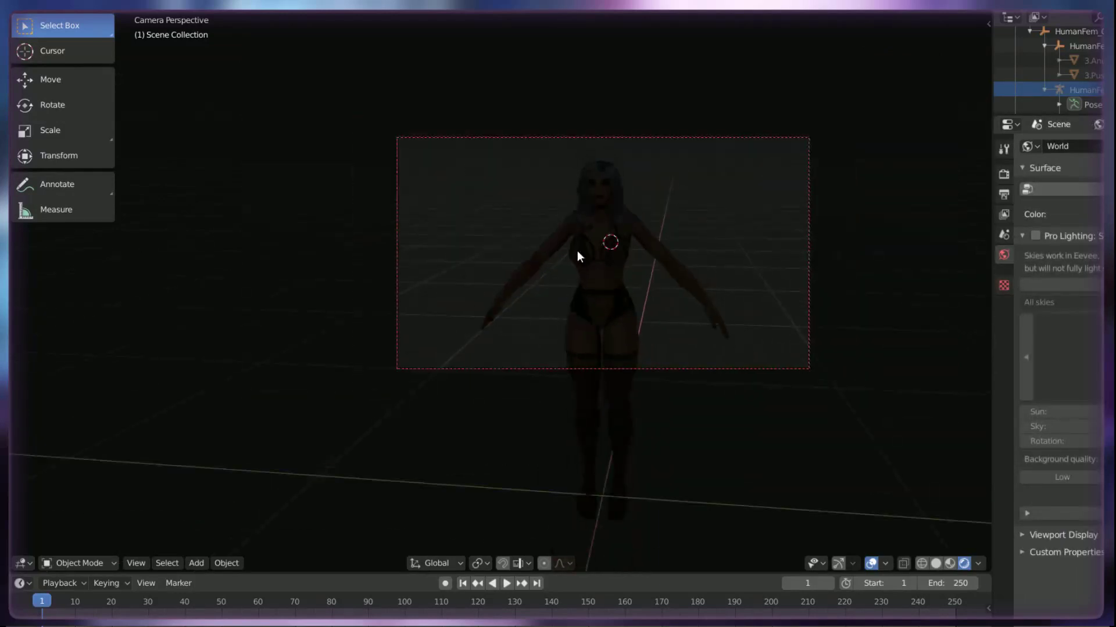
- Add a point light, place it in front of the character's torso and enable its contact shadows
key("shift+a")
mouse_move(577, 250)
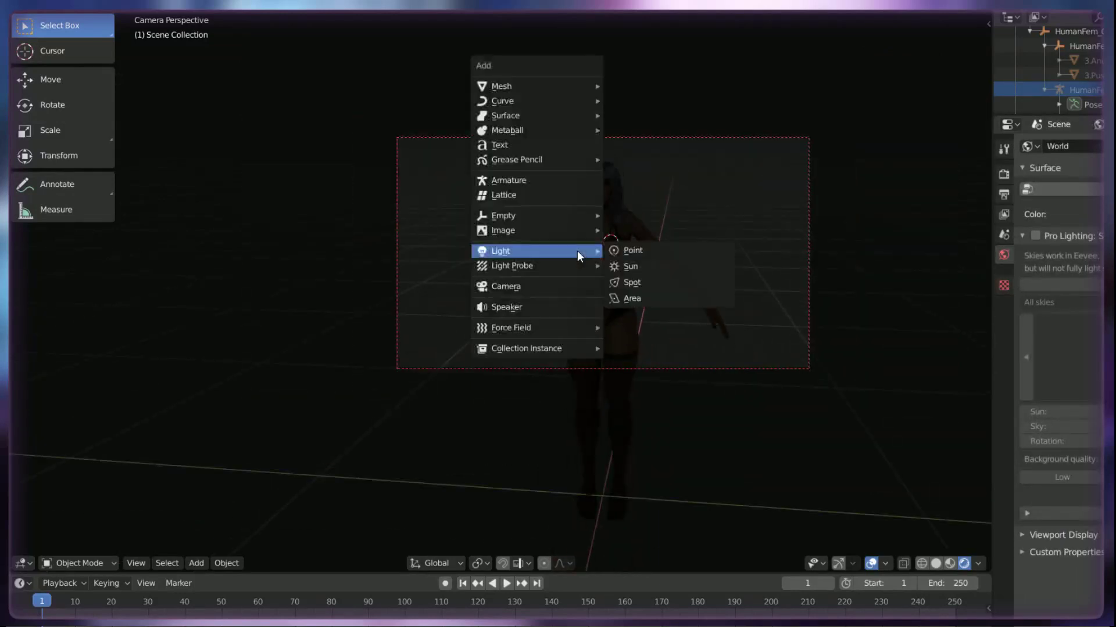
left_click(662, 251)
key("g")
left_click(642, 298)
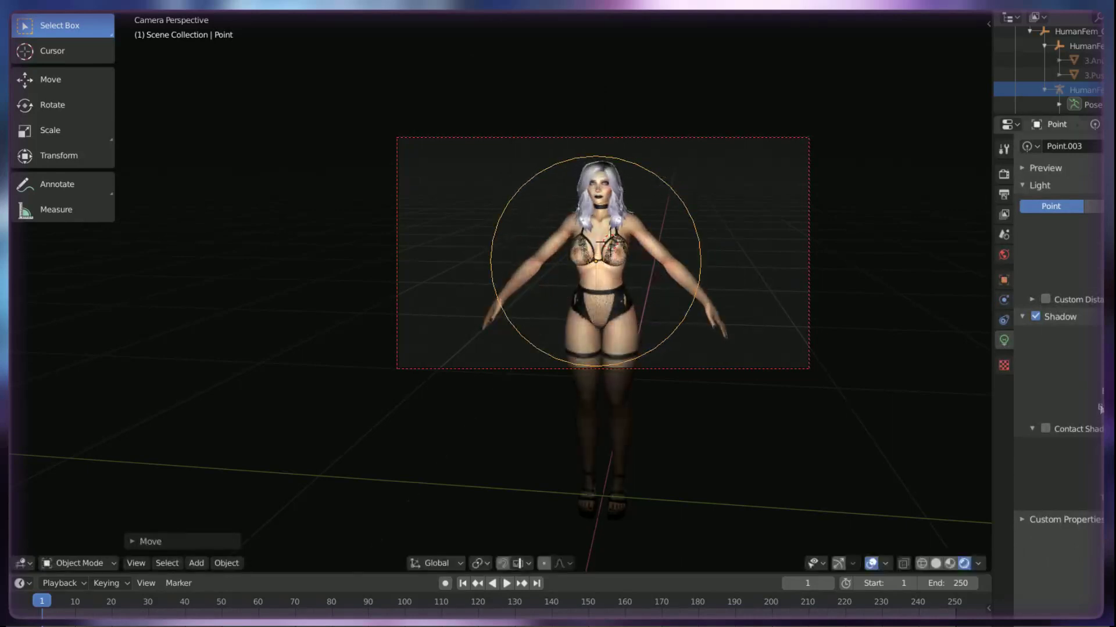
left_click(1045, 429)
- Move the point light along X and then along Y, away from the front of the character
middle_click_drag(736, 378, 565, 337)
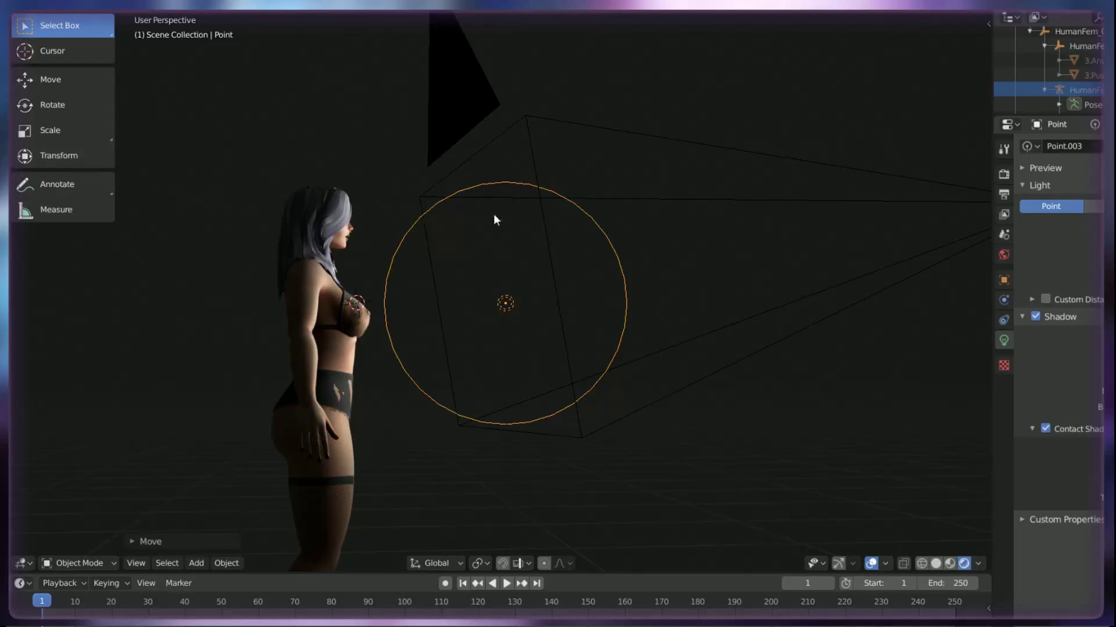
middle_click_drag(515, 317, 602, 379)
key("g")
key("x")
left_click(730, 280)
key("g")
key("y")
left_click(779, 308)
- Reposition the point light freely on the character's left side
left_click(657, 290)
middle_click_drag(657, 293, 697, 261)
left_click(694, 268)
key("g")
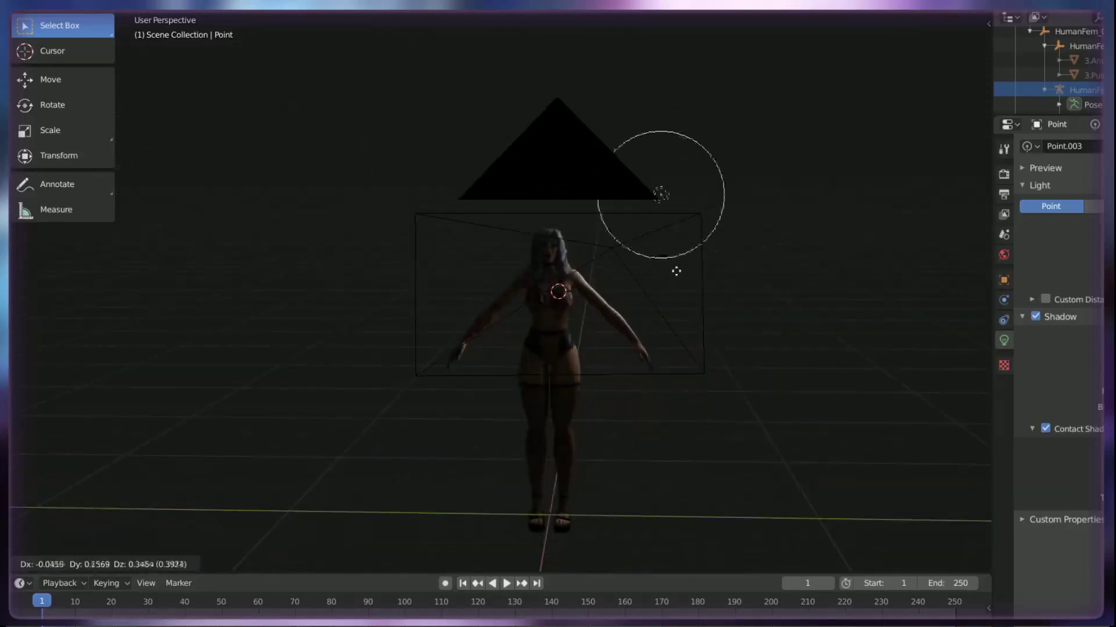
left_click(681, 286)
- Bring the point light forward along X beside the character's left arm
scroll(612, 256, "up", 4)
middle_click_drag(629, 261, 774, 304)
scroll(773, 299, "up", 4)
scroll(761, 293, "down", 2)
scroll(732, 267, "down", 3)
middle_click_drag(713, 247, 709, 286)
scroll(697, 280, "up", 3)
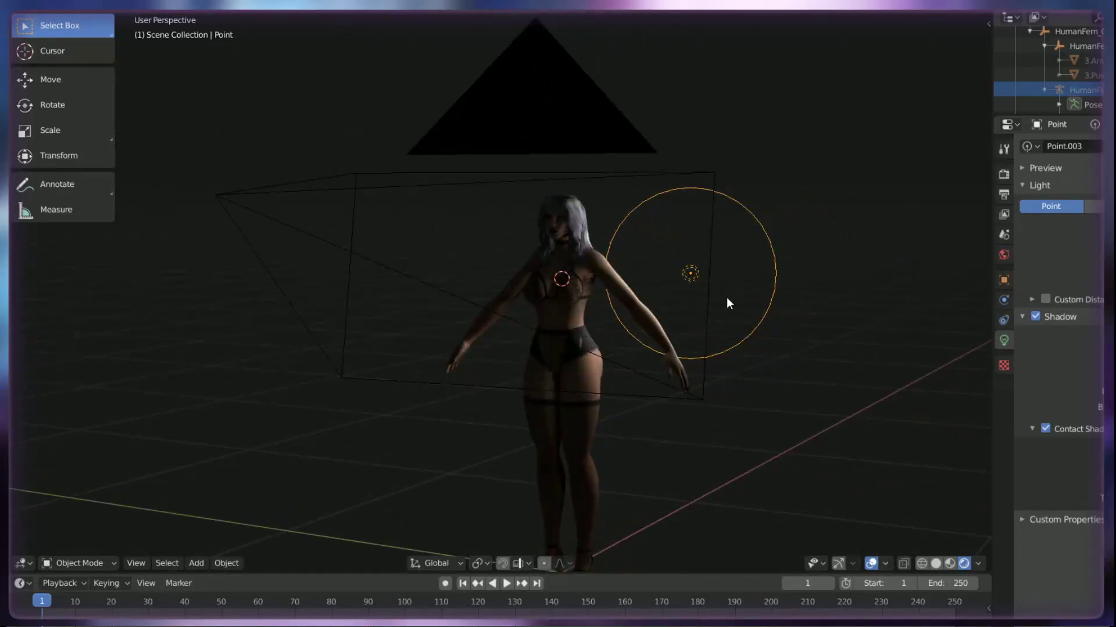
key("g")
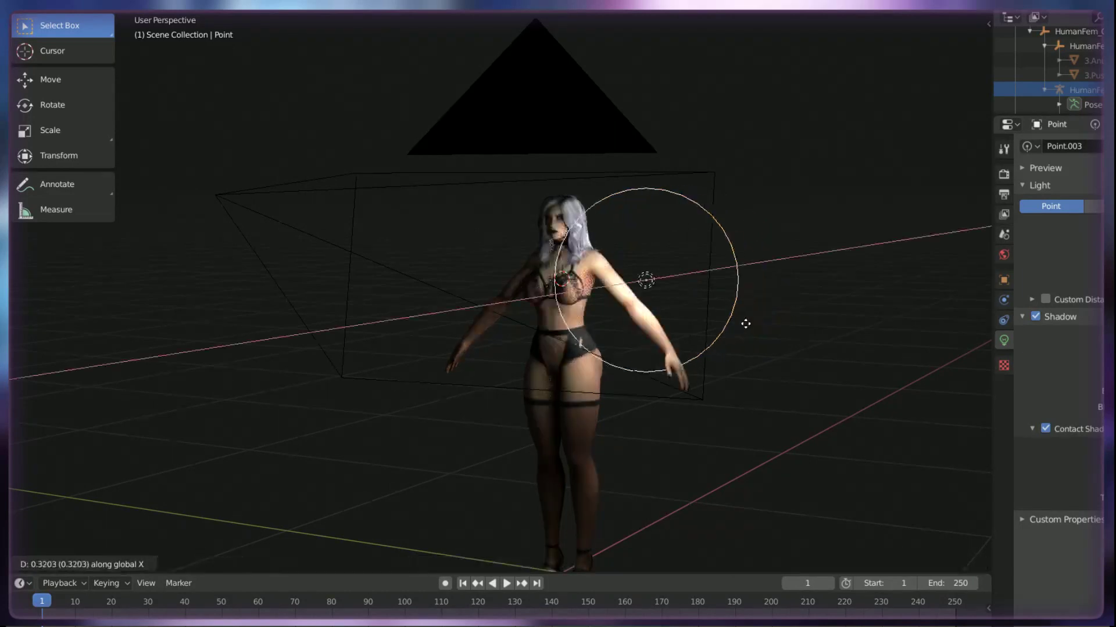
left_click(740, 326)
- Move the point light along Y close to the character, then freely past her face and out beside her left shoulder
scroll(610, 267, "up", 5)
key("g")
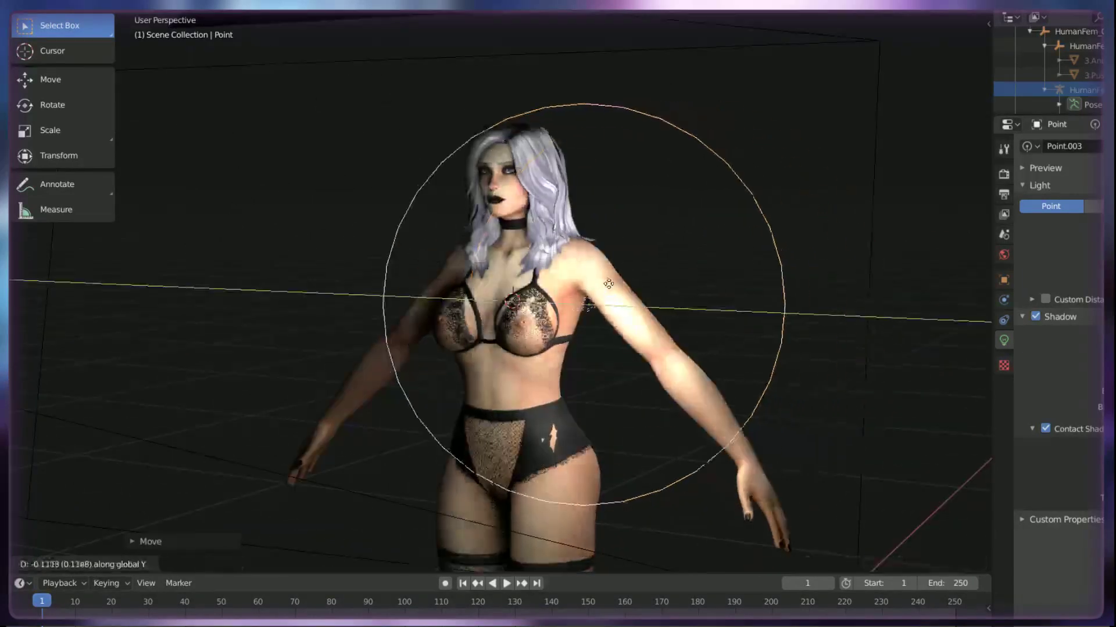
left_click(581, 283)
key("g")
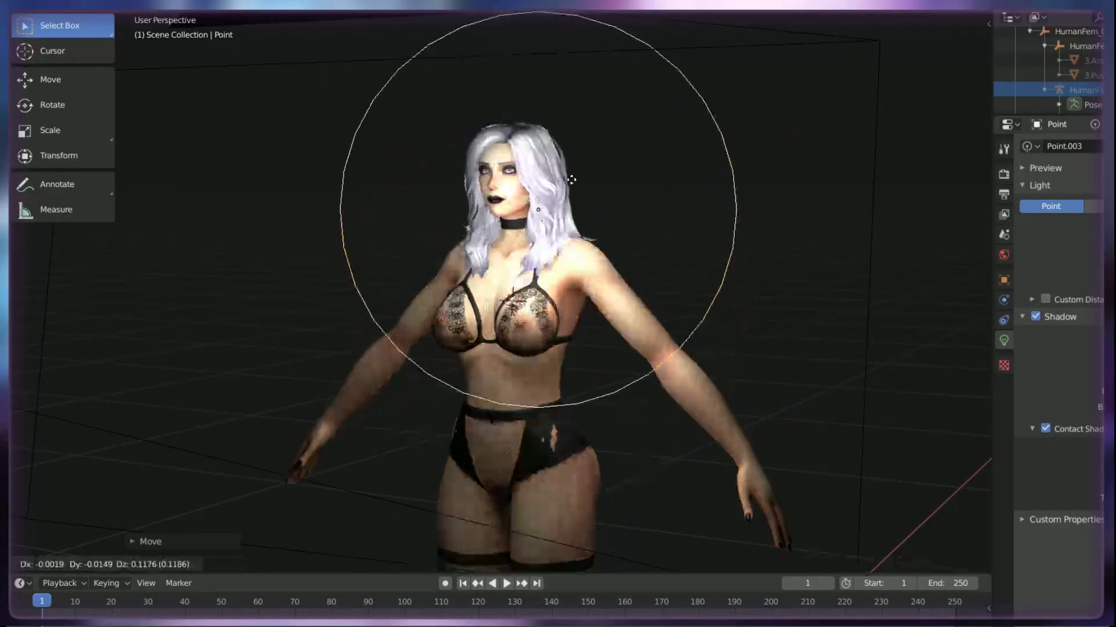
left_click(812, 235)
scroll(813, 235, "down", 4)
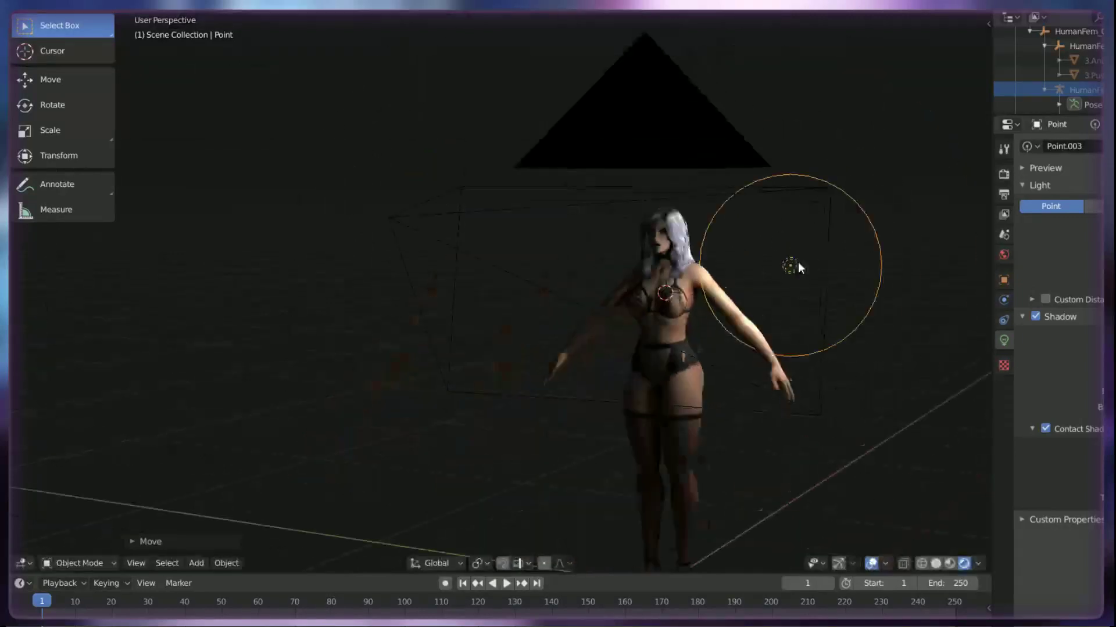
- Delete the point light and add a sun light
key("x")
left_click(797, 261)
key("shift+a")
mouse_move(702, 270)
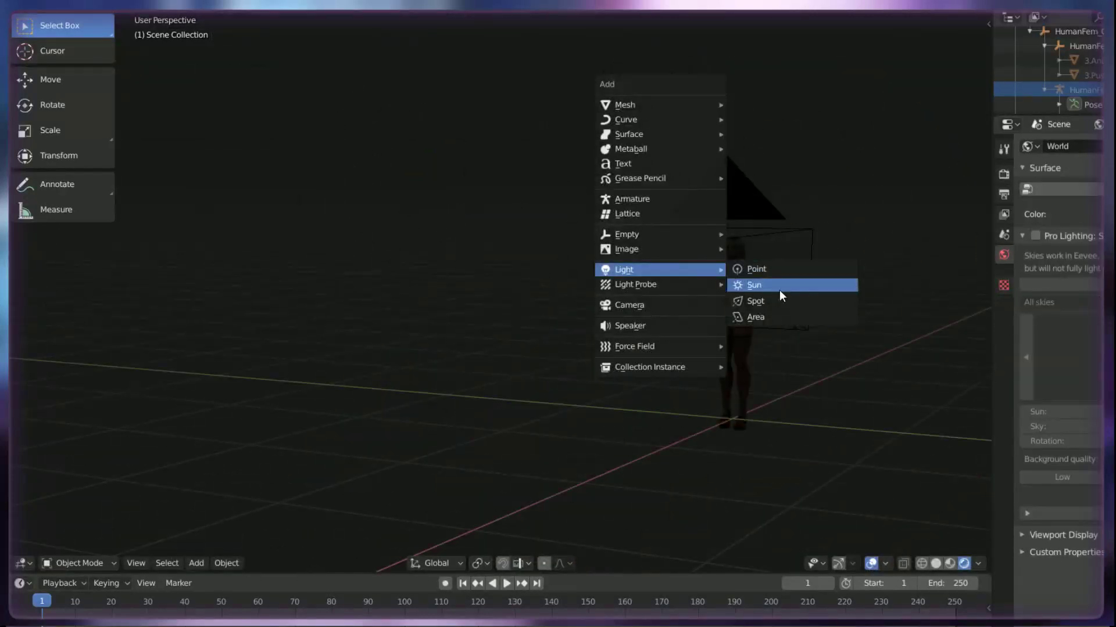
left_click(779, 286)
- Rotate the sun light by about 50° in a side view and enable its contact shadows
scroll(756, 314, "up", 6)
scroll(726, 313, "down", 4)
middle_click_drag(691, 308, 587, 314)
key("r")
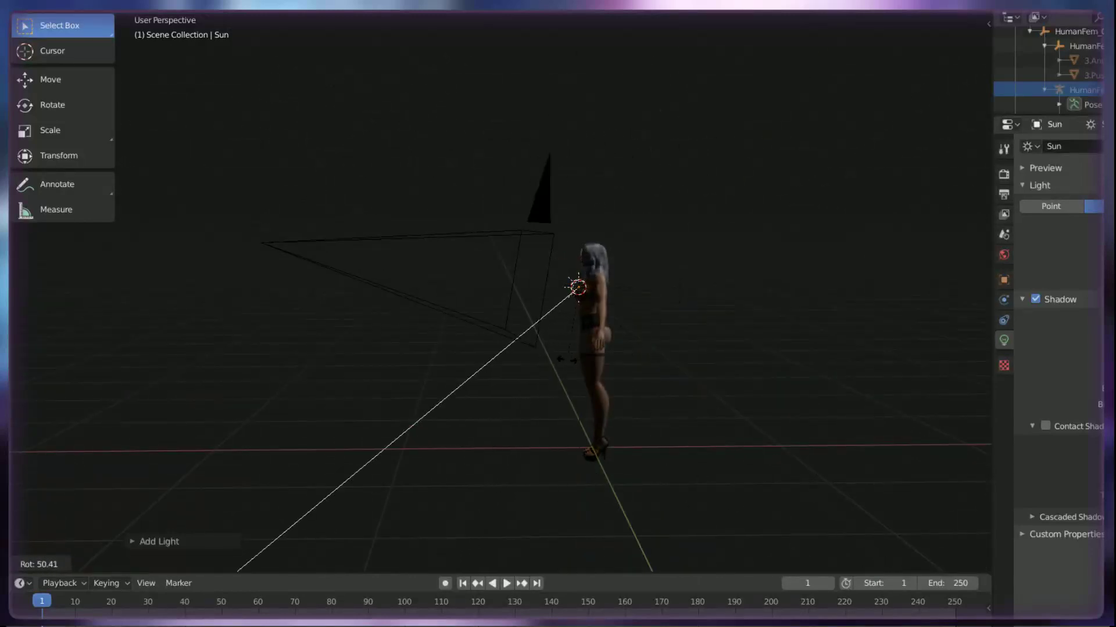
left_click(568, 366)
left_click(1055, 426)
- Move the sun light high up behind the character and rotate it so it points down at her back
key("g")
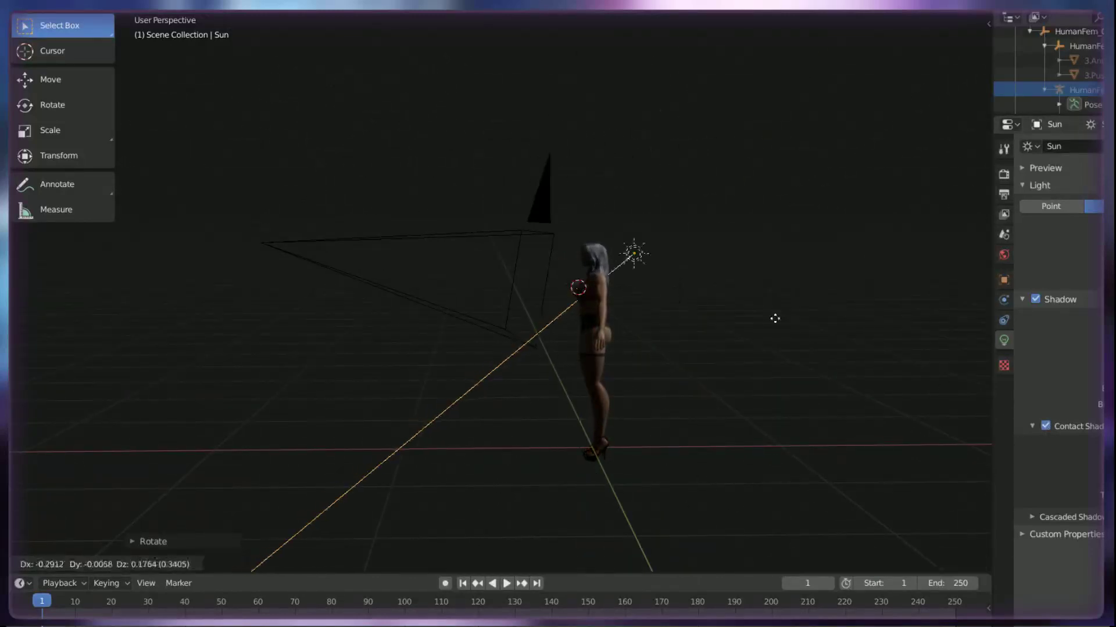
left_click(877, 244)
scroll(636, 274, "up", 1)
scroll(636, 272, "up", 3)
key("r")
left_click(535, 388)
key("g")
left_click(469, 311)
- Add a mesh plane and scale it up into a large ground surface under the character
middle_click_drag(469, 311, 731, 318)
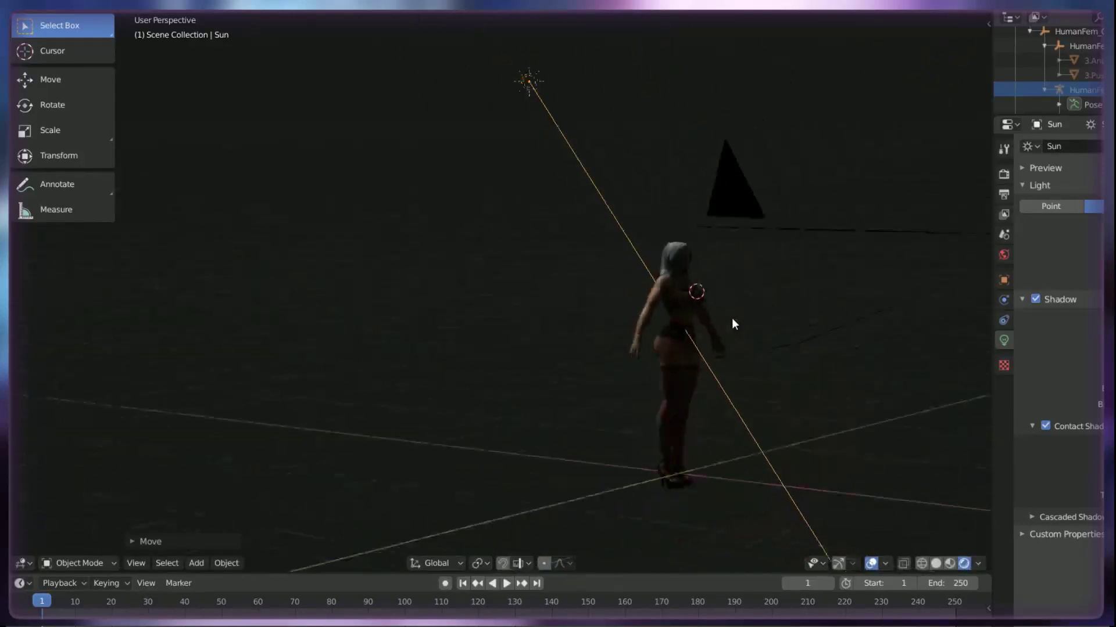
middle_click_drag(575, 184, 513, 276)
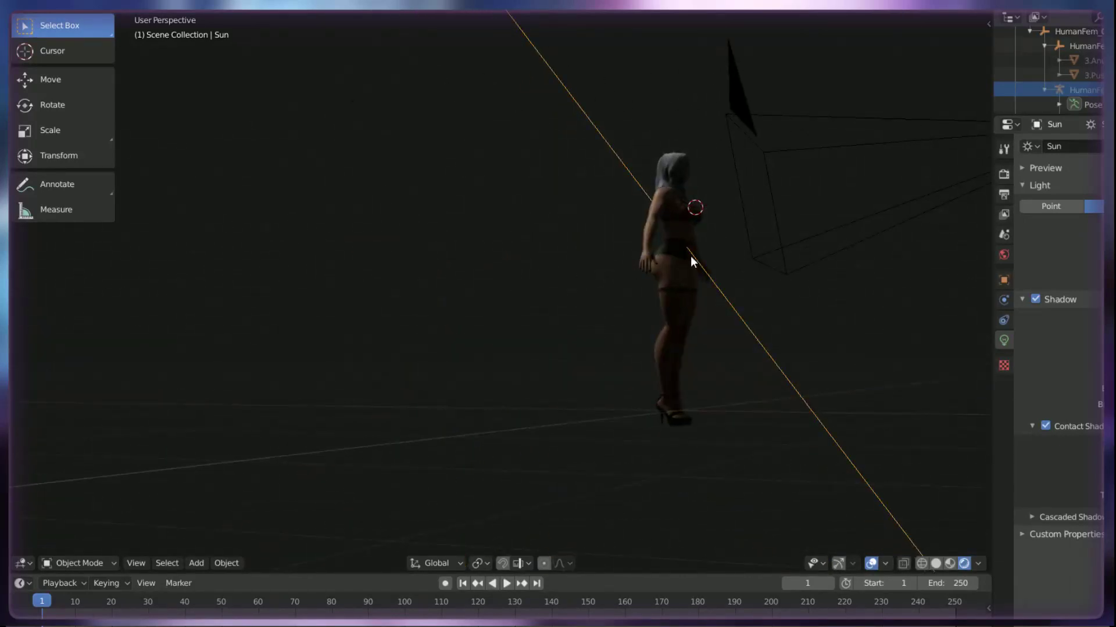
scroll(684, 186, "up", 6)
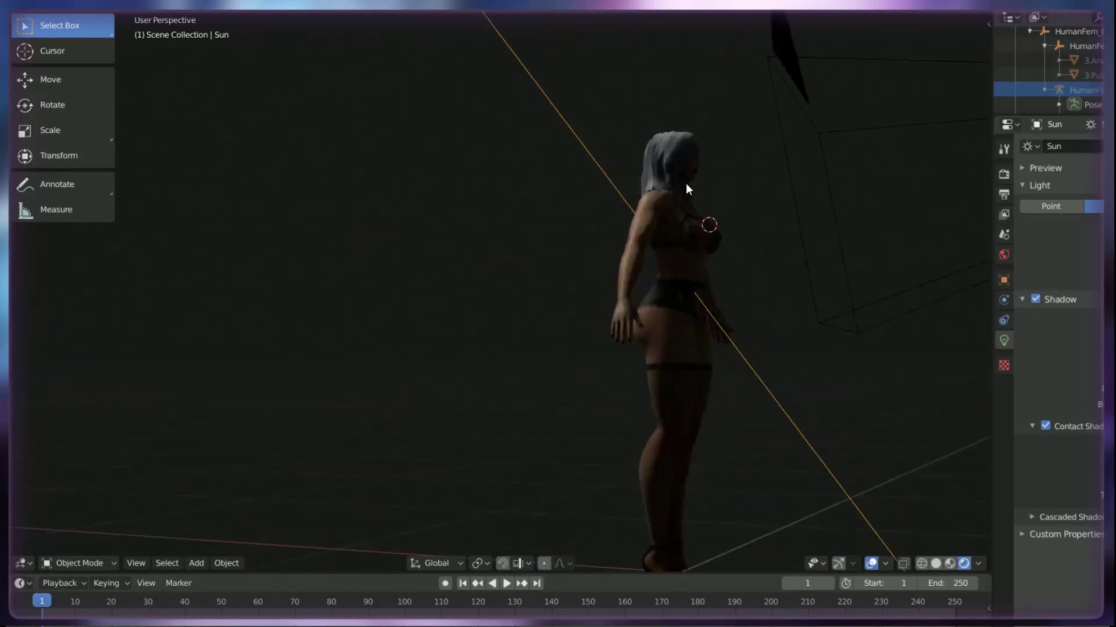
middle_click_drag(666, 201, 717, 224)
scroll(581, 239, "down", 6)
middle_click_drag(347, 324, 532, 353)
key("shift+a")
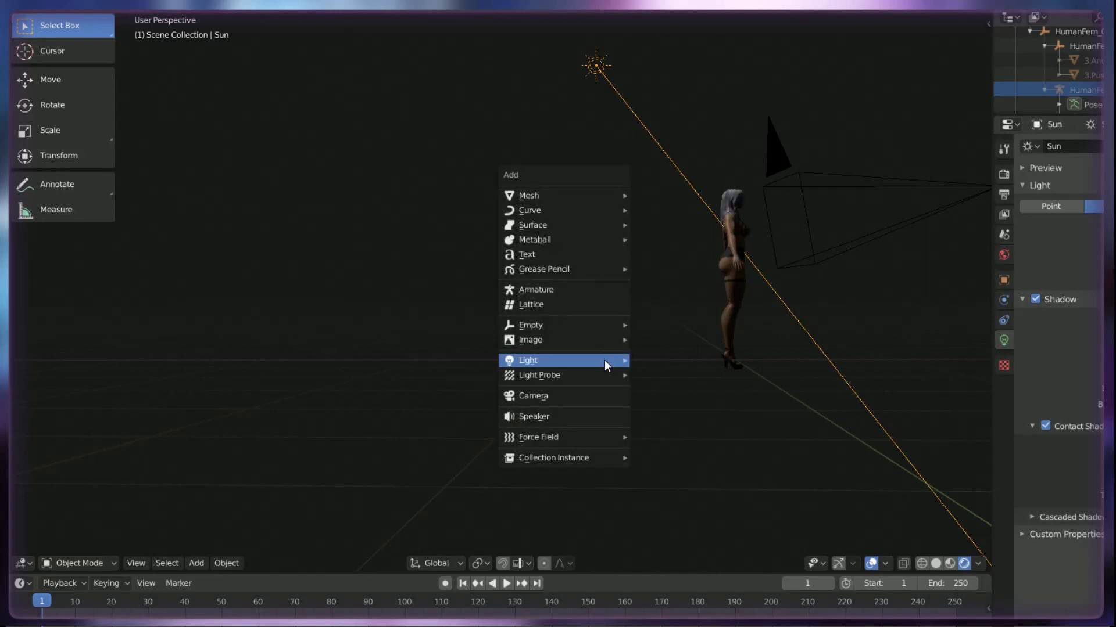
mouse_move(600, 360)
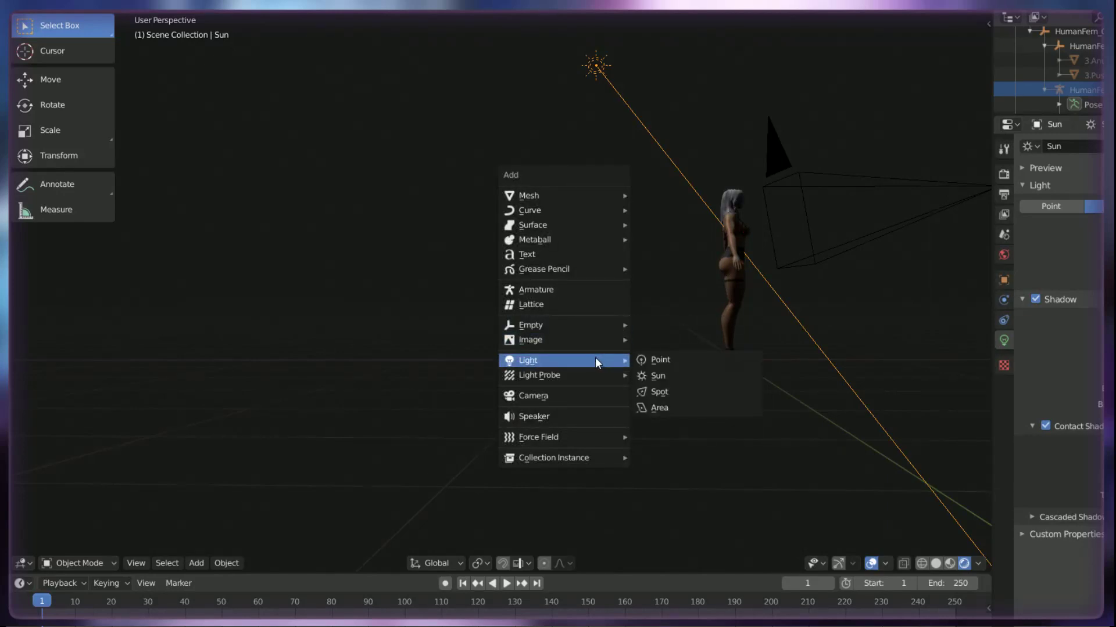
mouse_move(573, 194)
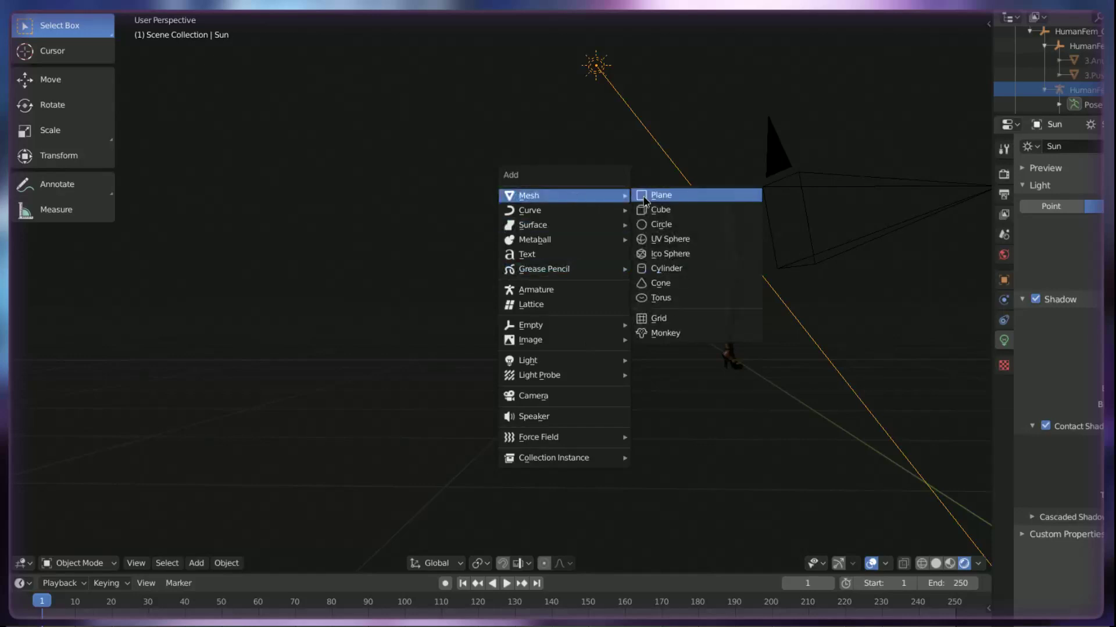
left_click(662, 194)
key("s")
left_click(796, 363)
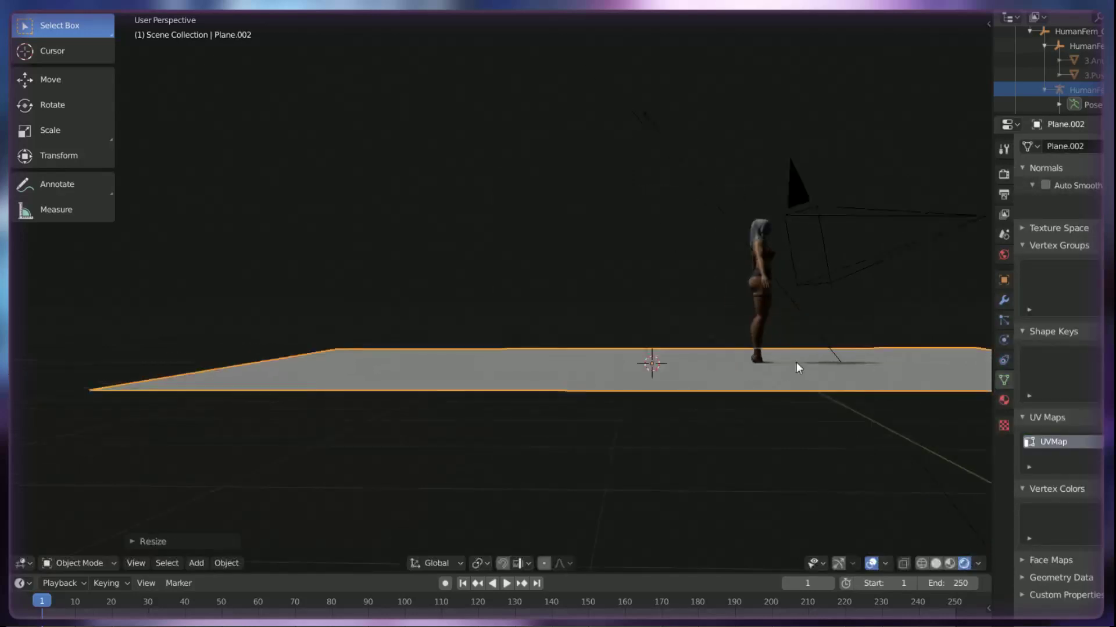
- Select the sun light and rotate it back and forth to swing the character's shadow across the ground plane
middle_click_drag(796, 364, 792, 397)
left_click(684, 119)
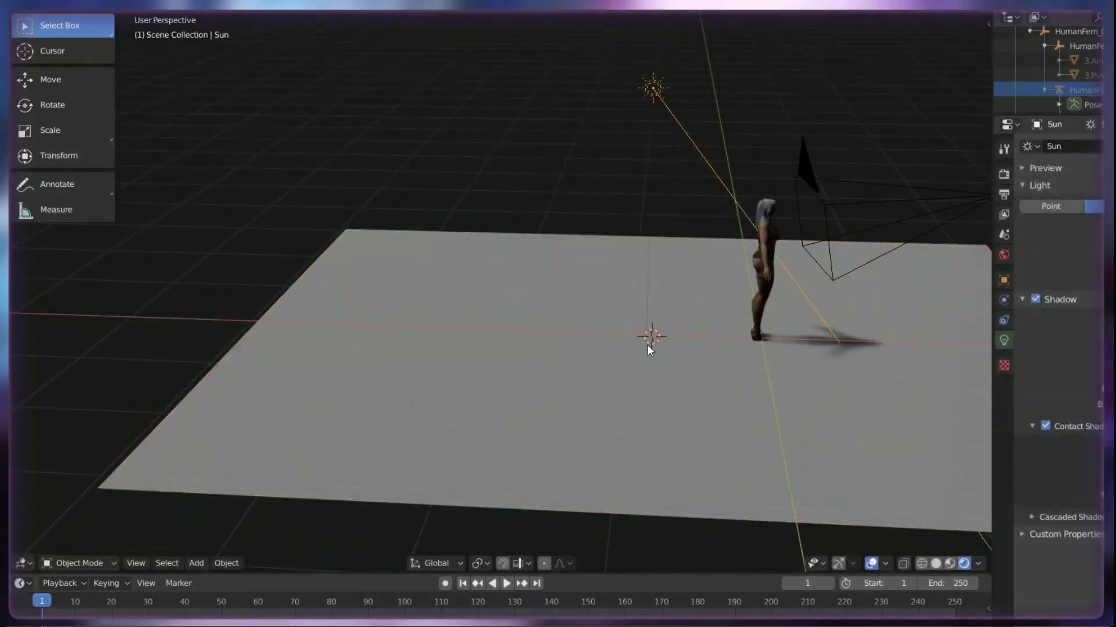
key("r")
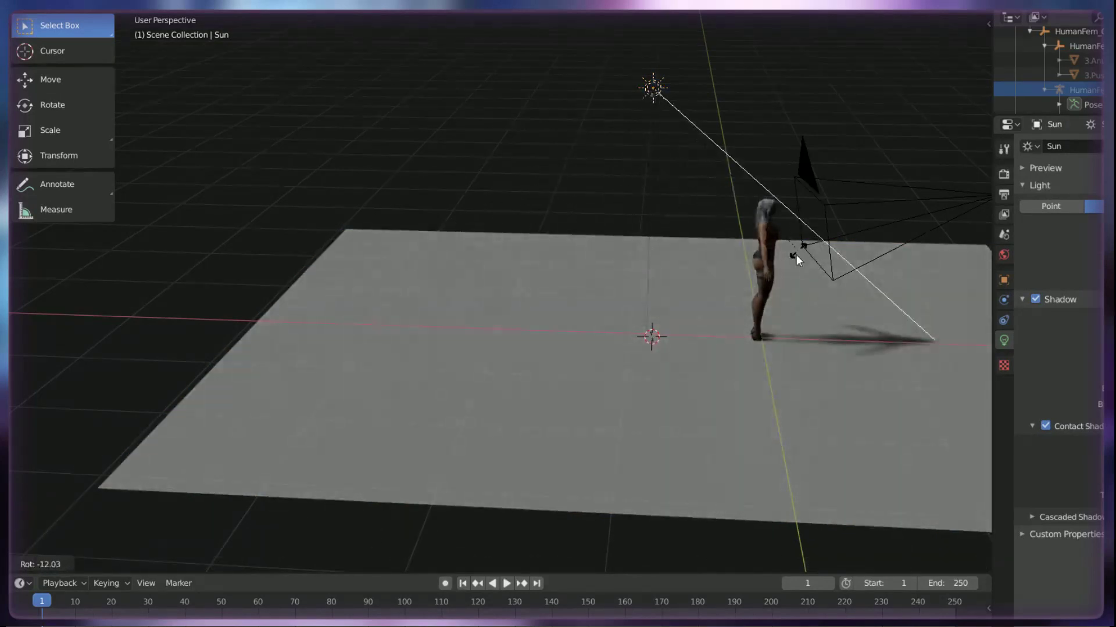
right_click(779, 383)
key("r")
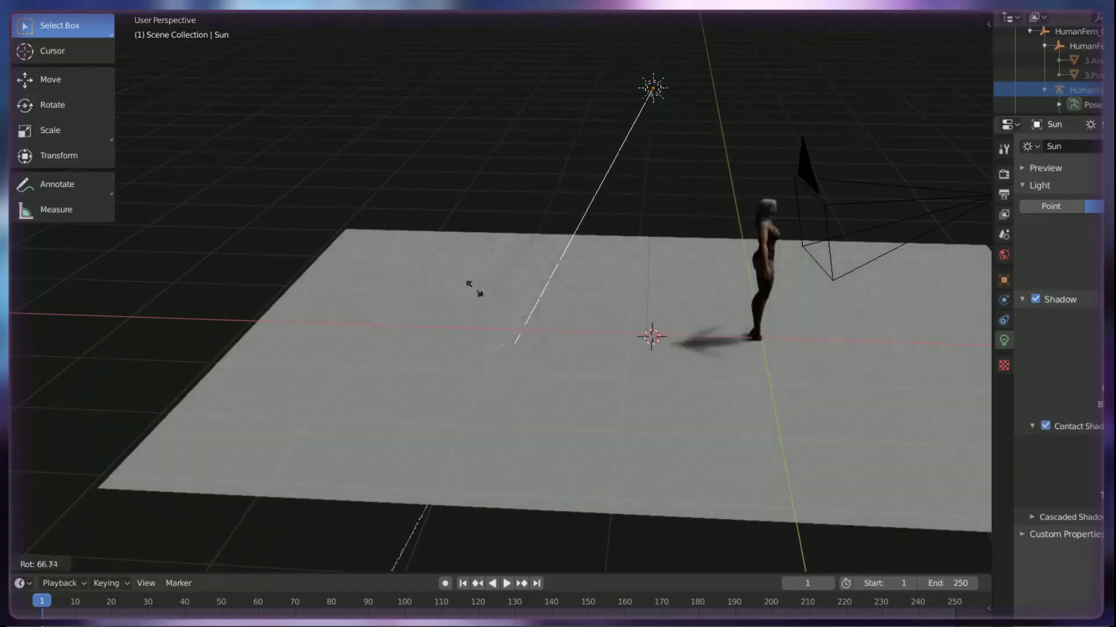
left_click(852, 256)
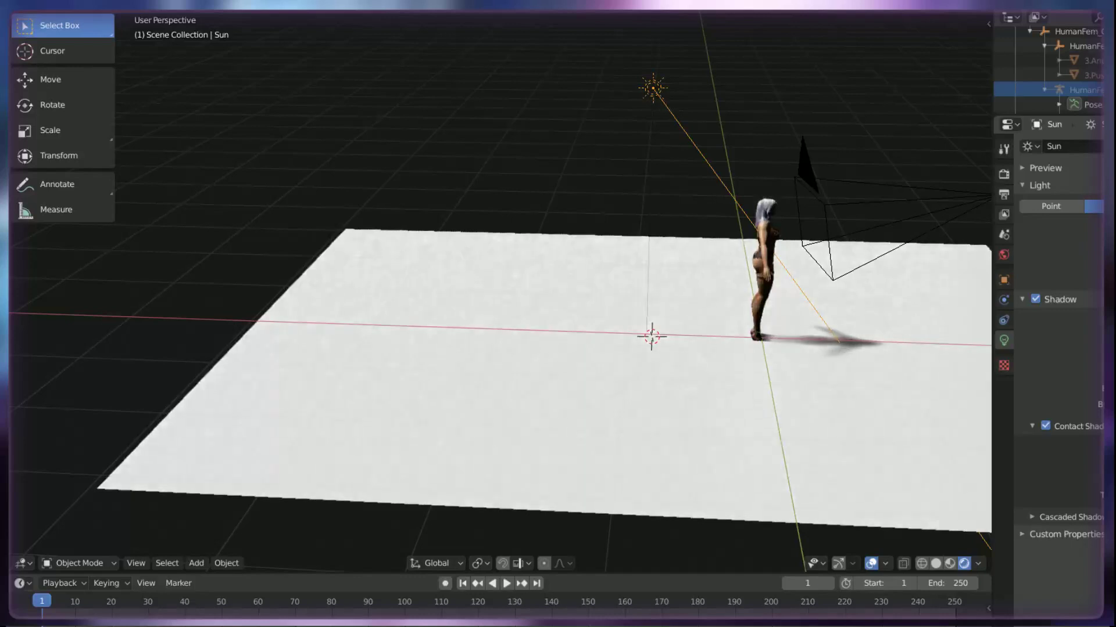
- Rotate the sun light sideways and move it along Y toward the rear of the character's right side
middle_click_drag(645, 238, 598, 214)
scroll(633, 233, "up", 6)
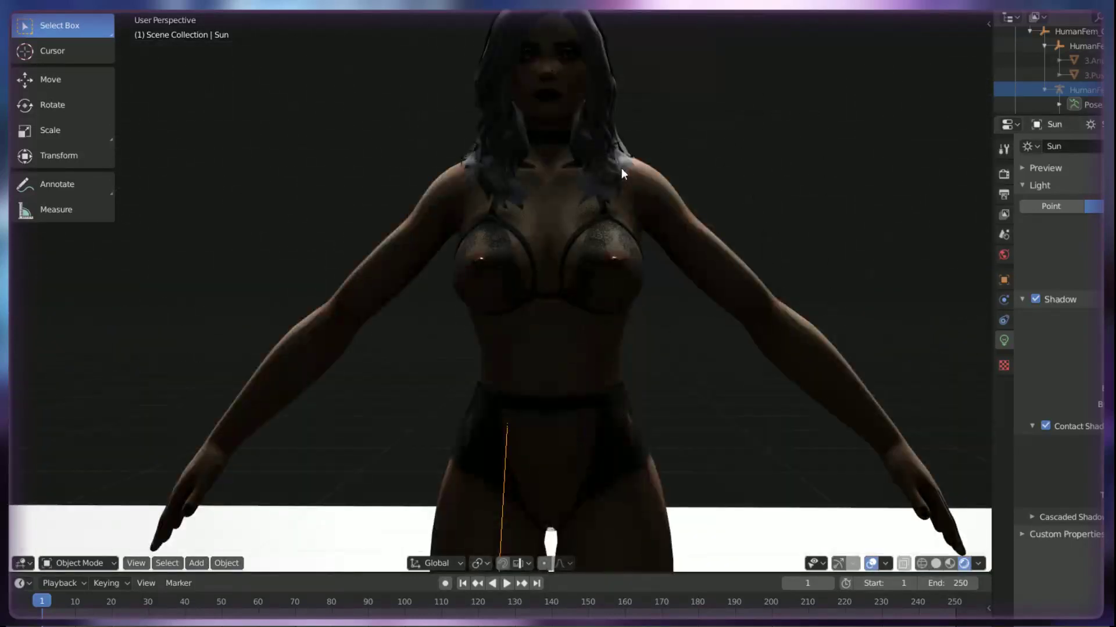
scroll(612, 159, "down", 8)
middle_click_drag(639, 192, 742, 319)
key("r")
left_click(739, 184)
key("g")
key("y")
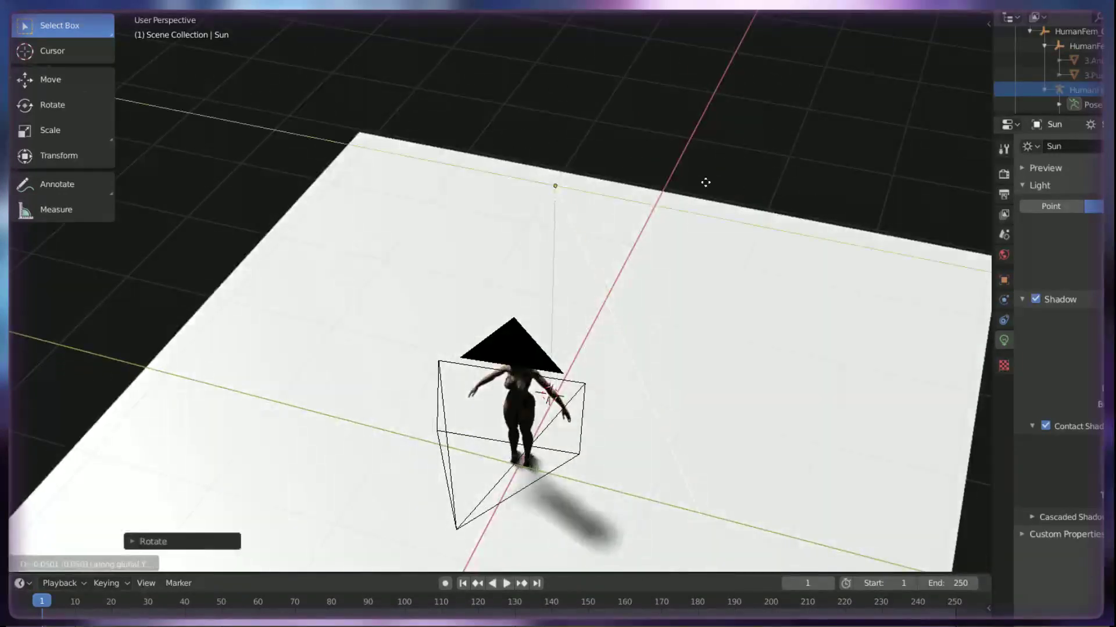
left_click(516, 286)
- Change the sun light's type to area, then delete the light
middle_click_drag(516, 286, 646, 178)
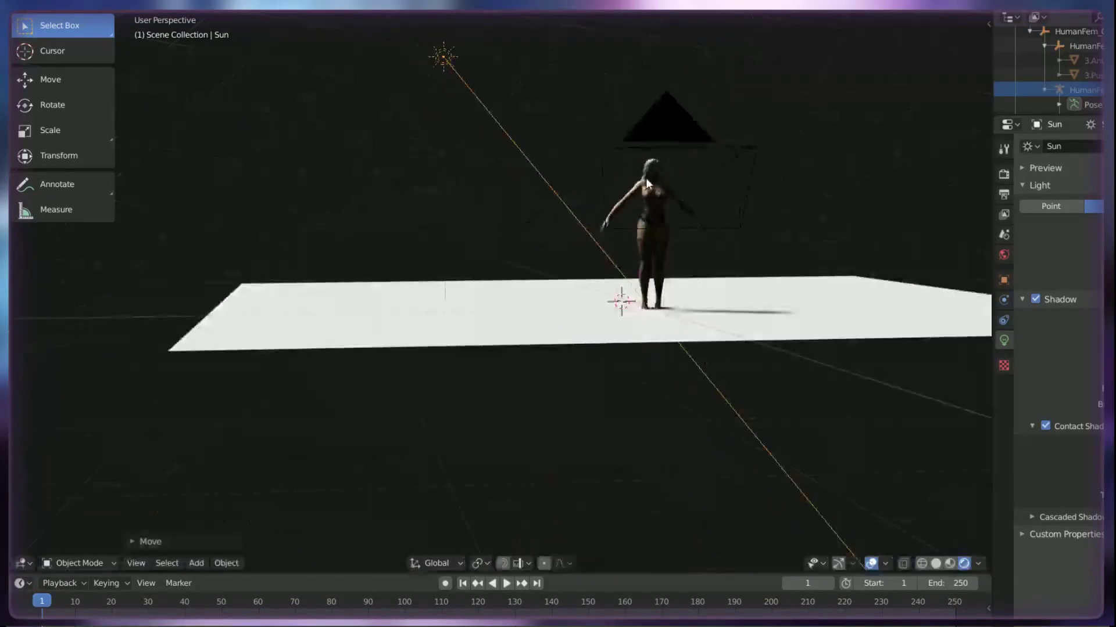
scroll(646, 178, "up", 5)
scroll(654, 204, "down", 3)
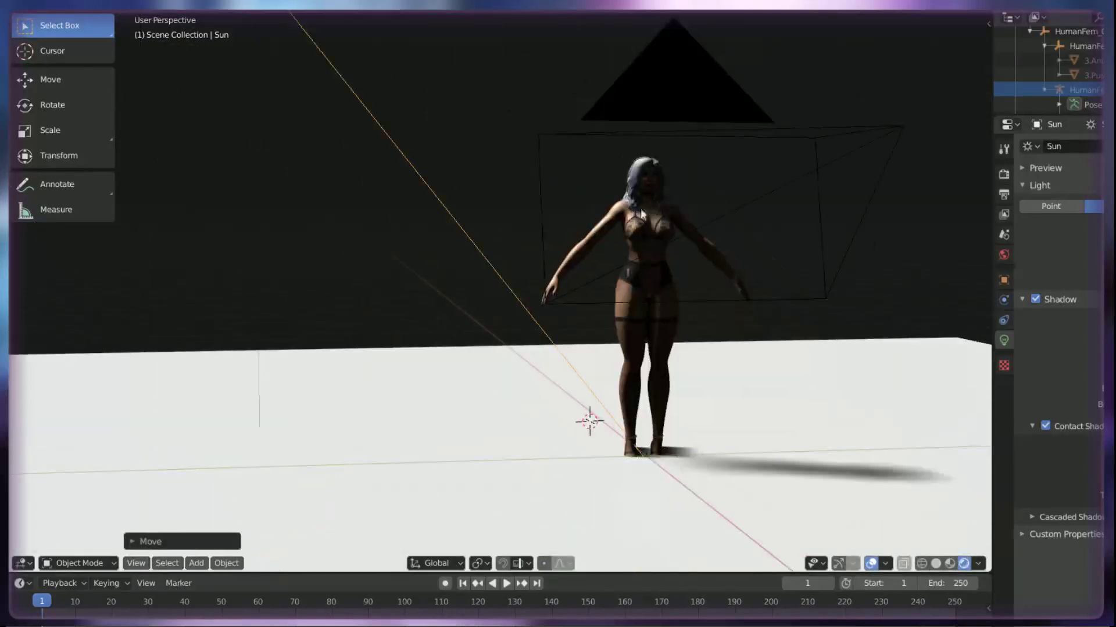
scroll(648, 205, "down", 5)
middle_click_drag(598, 203, 622, 243)
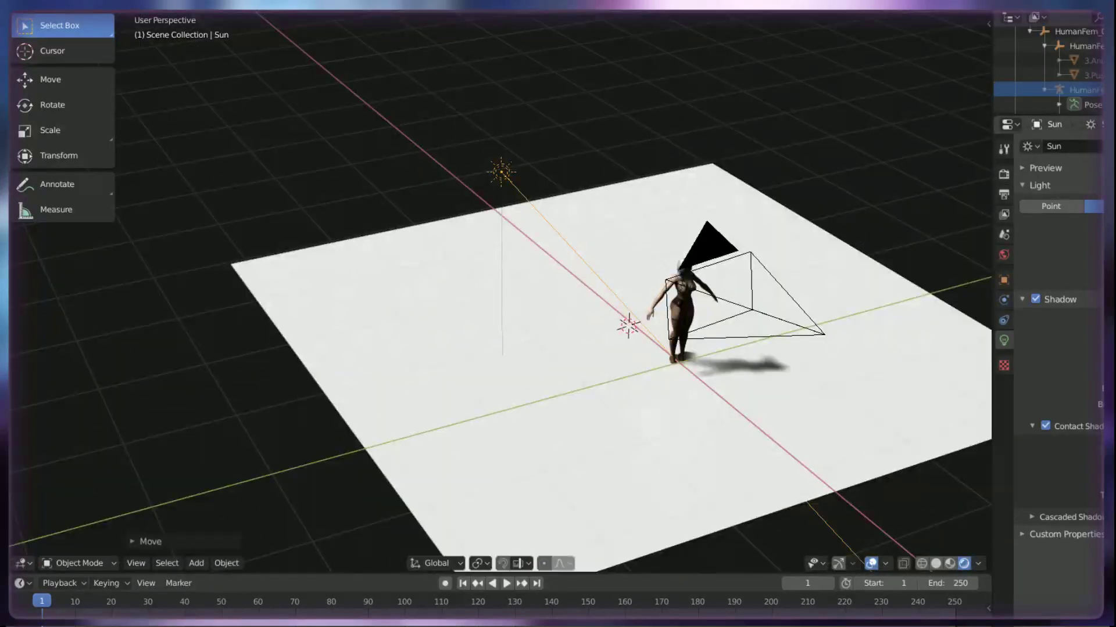
left_click(1115, 207)
middle_click_drag(600, 297, 644, 279)
key("x")
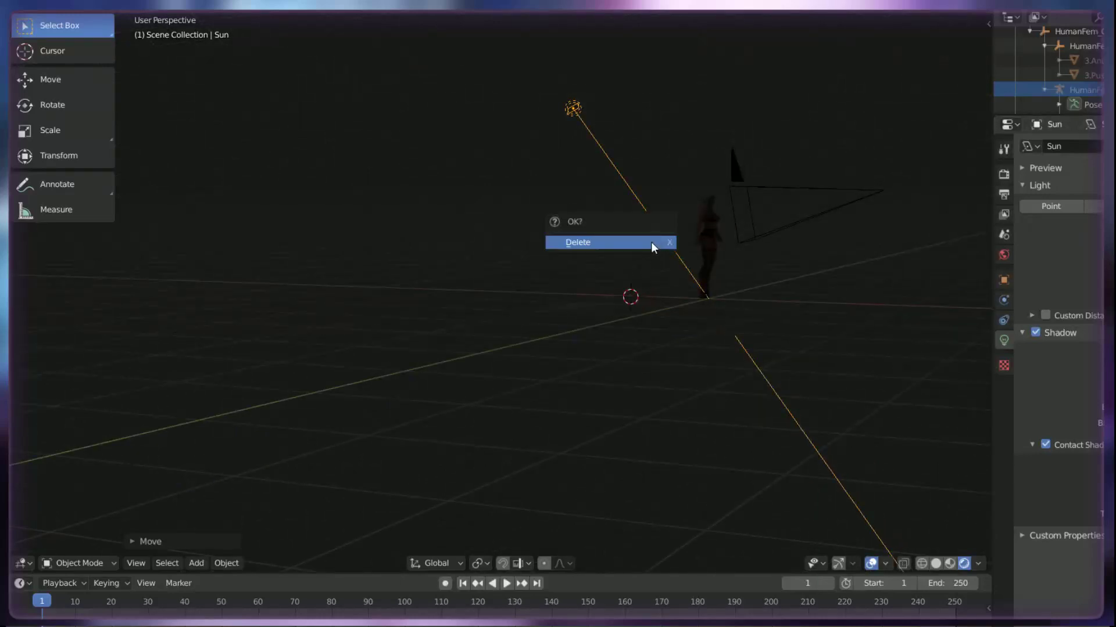
left_click(651, 243)
- Add an area light at the 3D cursor behind the character
key("shift+a")
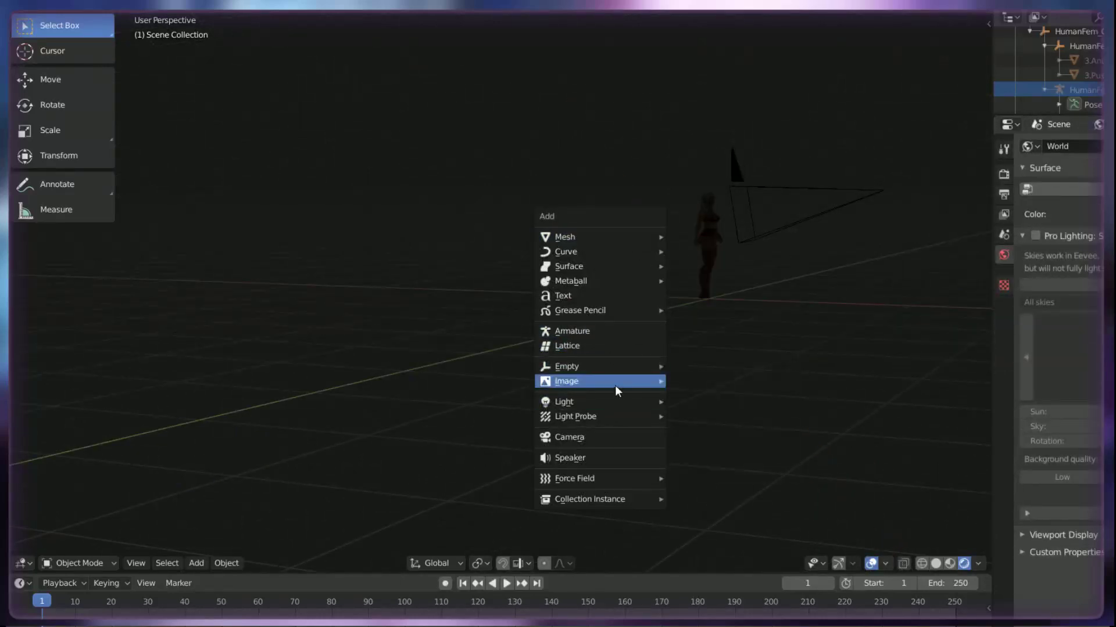
mouse_move(614, 401)
left_click(717, 449)
middle_click_drag(653, 316, 677, 308)
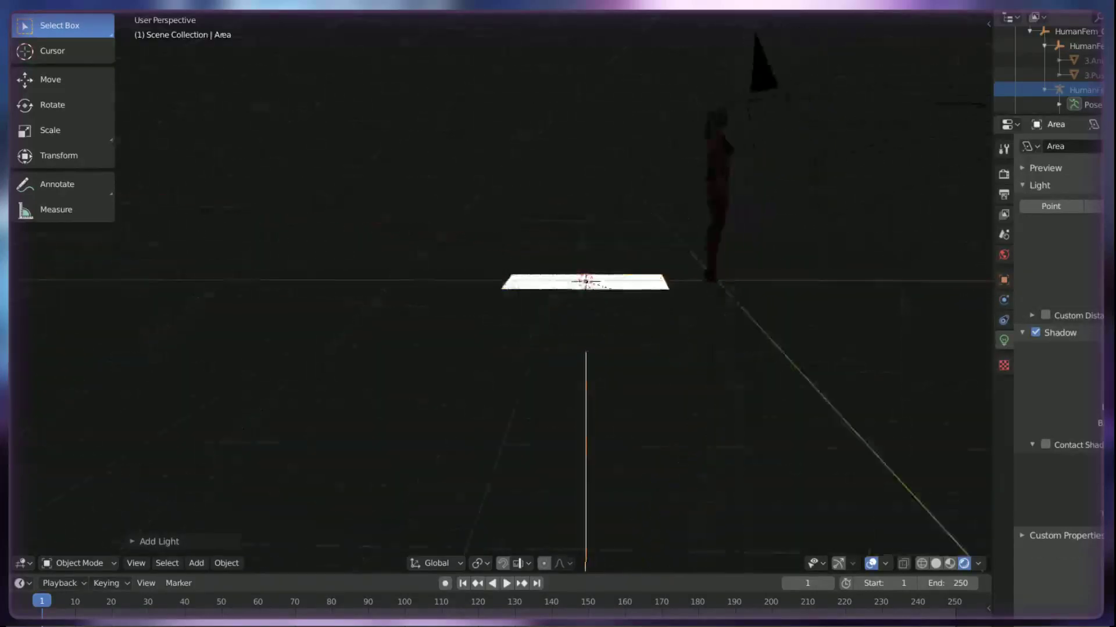
- Rotate the area light about the Y axis so that it faces the character's back
key("r")
right_click(682, 282)
key("r")
key("y")
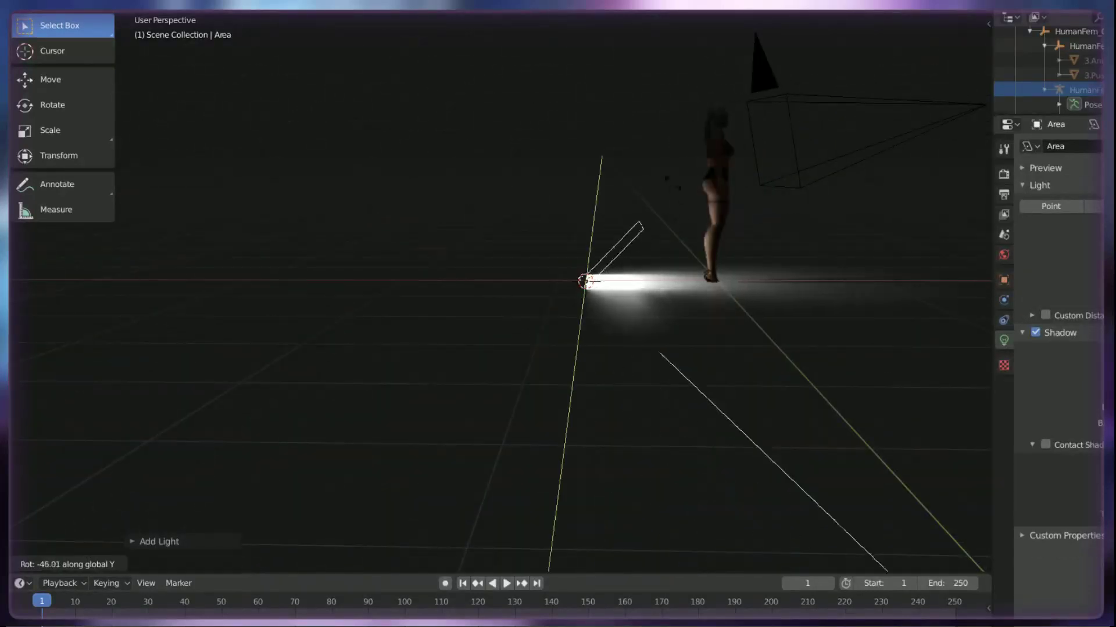
left_click(613, 280)
- Raise the area light along Z so that its lower edge sits near the ground behind the character
key("KP_Decimal")
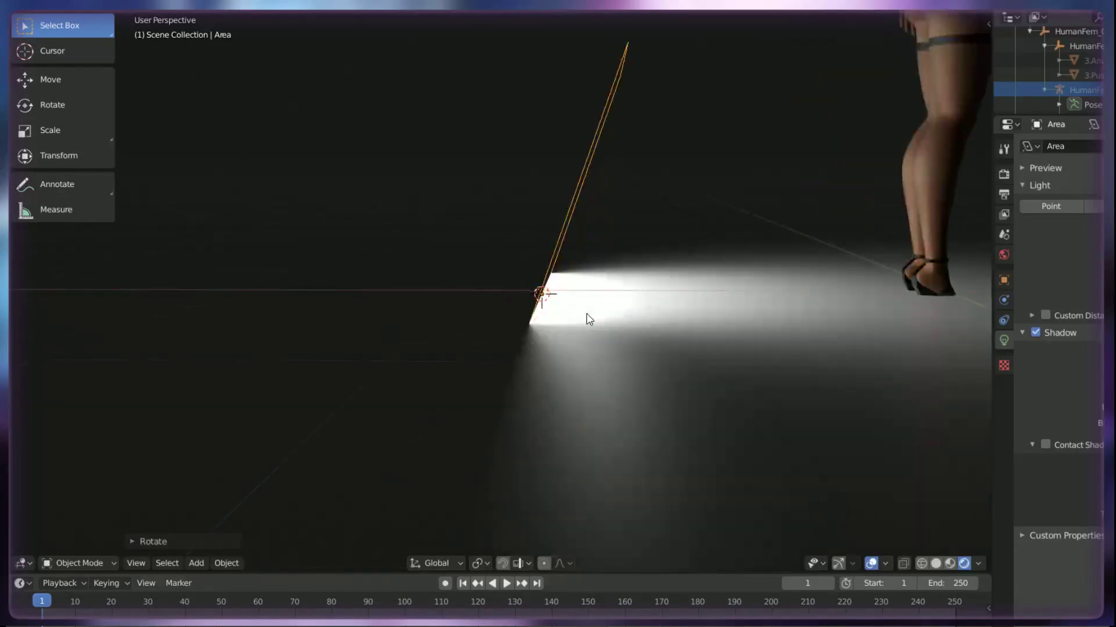
key("g")
key("z")
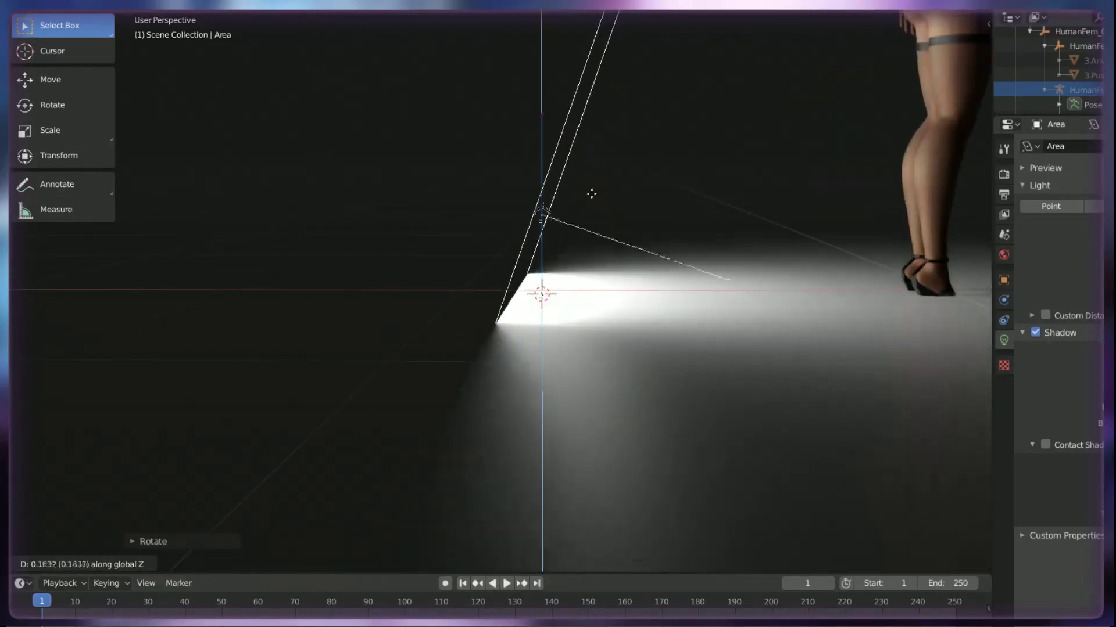
left_click(586, 207)
middle_click_drag(583, 202, 597, 372, "shift")
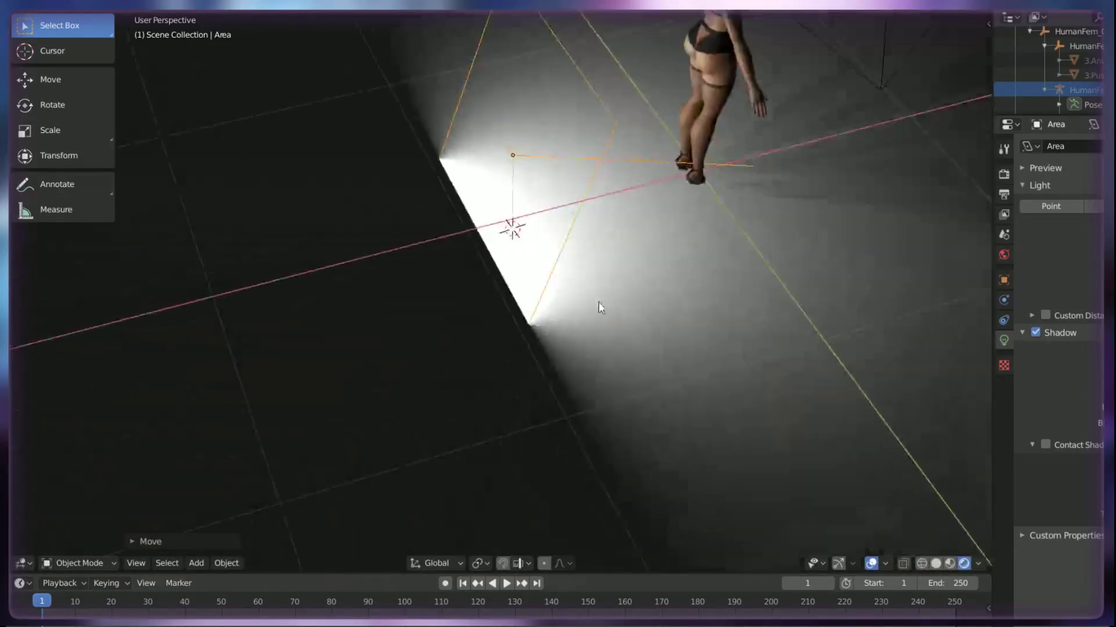
scroll(594, 285, "down", 3)
left_click(574, 180)
left_click(570, 205)
middle_click_drag(570, 204, 546, 248)
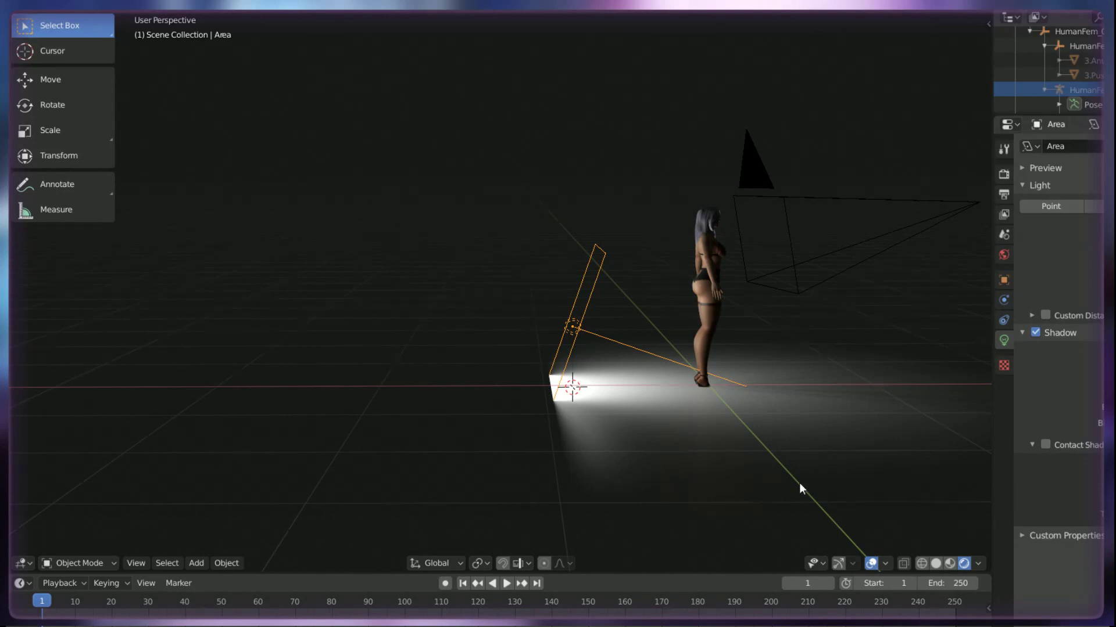
- Scale up the area light and rotate it to stand upright behind the character
key("s")
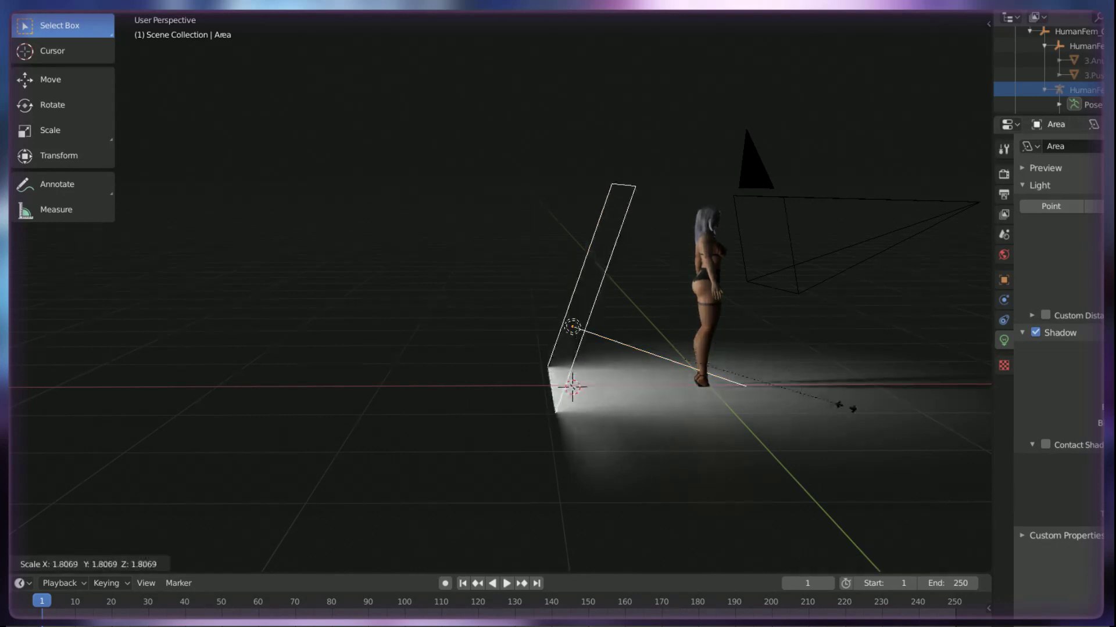
left_click(923, 375)
key("r")
left_click(836, 320)
- Raise the enlarged area light along Z to about the character's head height and enable its contact shadows
key("g")
key("z")
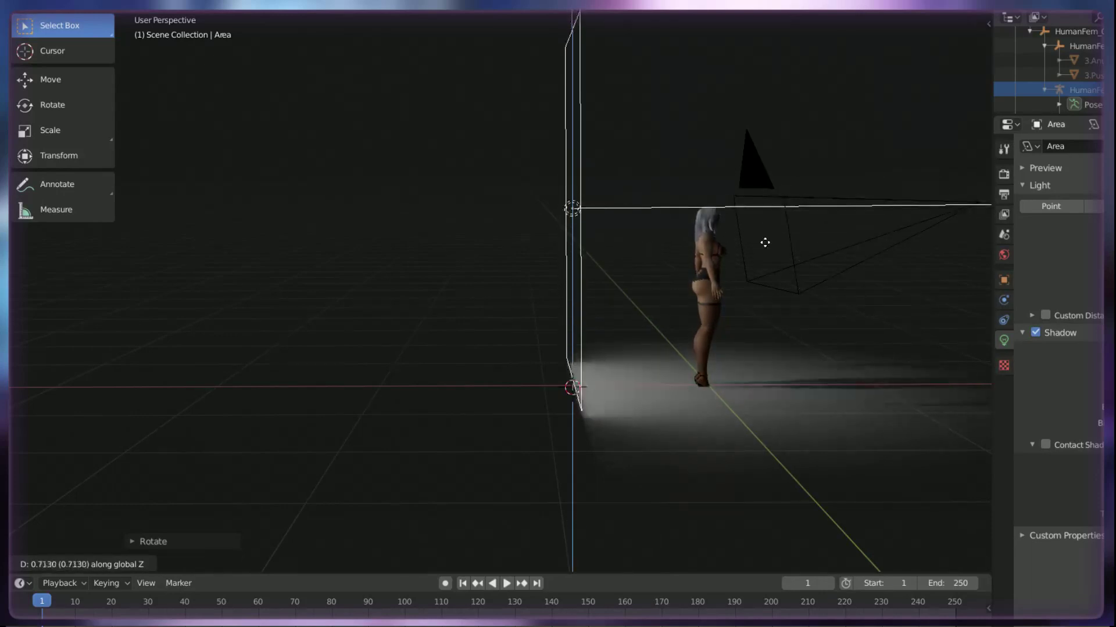
left_click(752, 276)
middle_click_drag(752, 276, 573, 286)
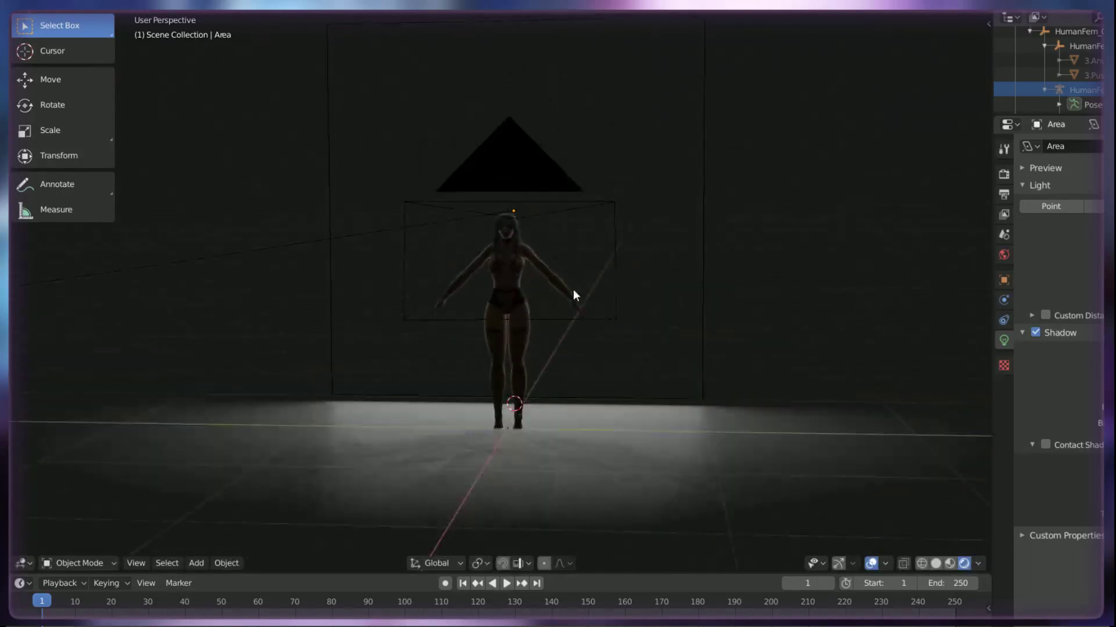
left_click(707, 280)
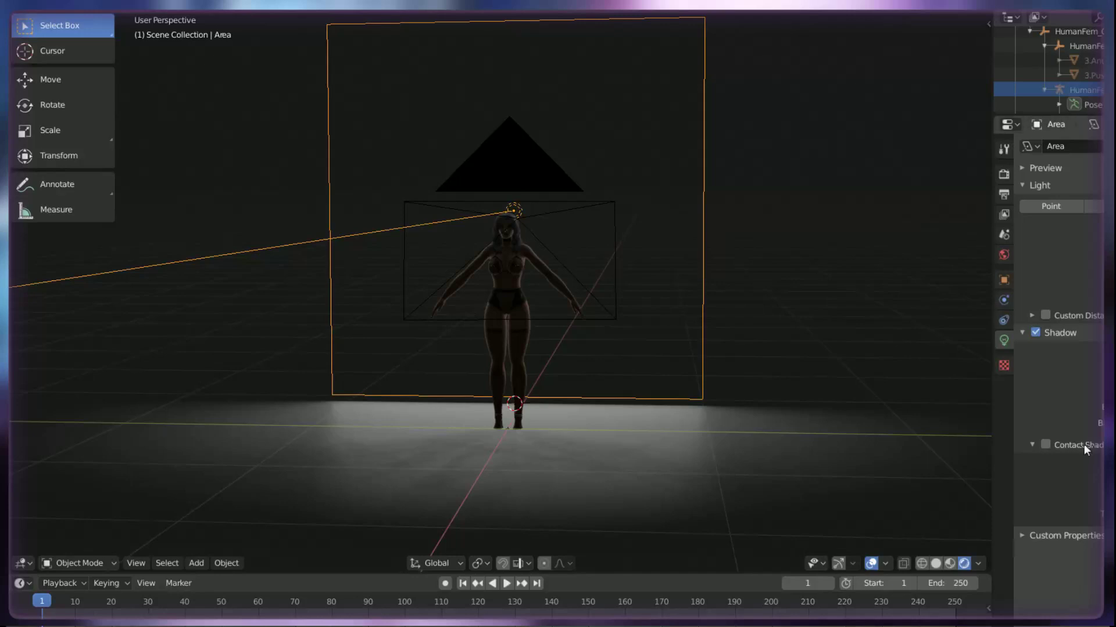
scroll(560, 355, "up", 2)
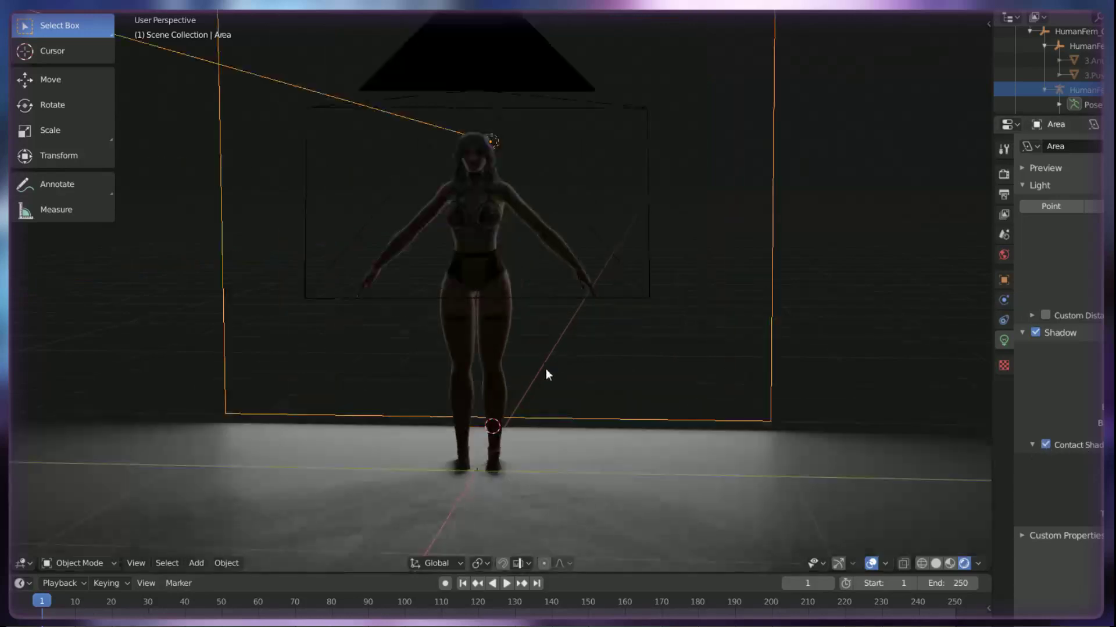
- Shrink the area light and lower it along Z until its centre is at the character's chest height
key("s")
left_click(535, 281)
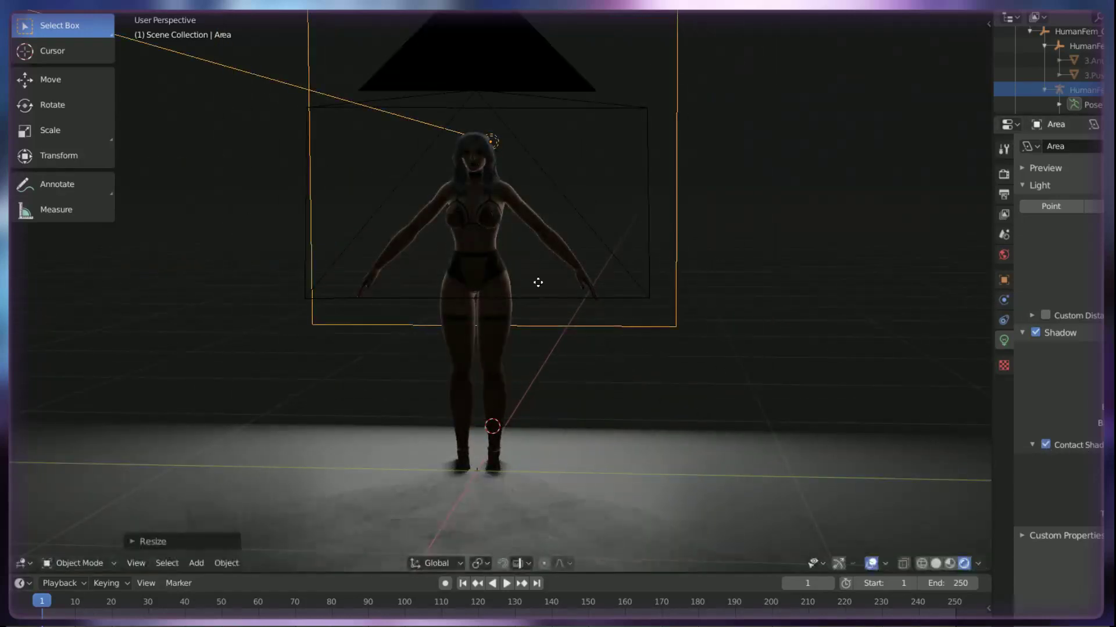
key("g")
key("z")
left_click(539, 368)
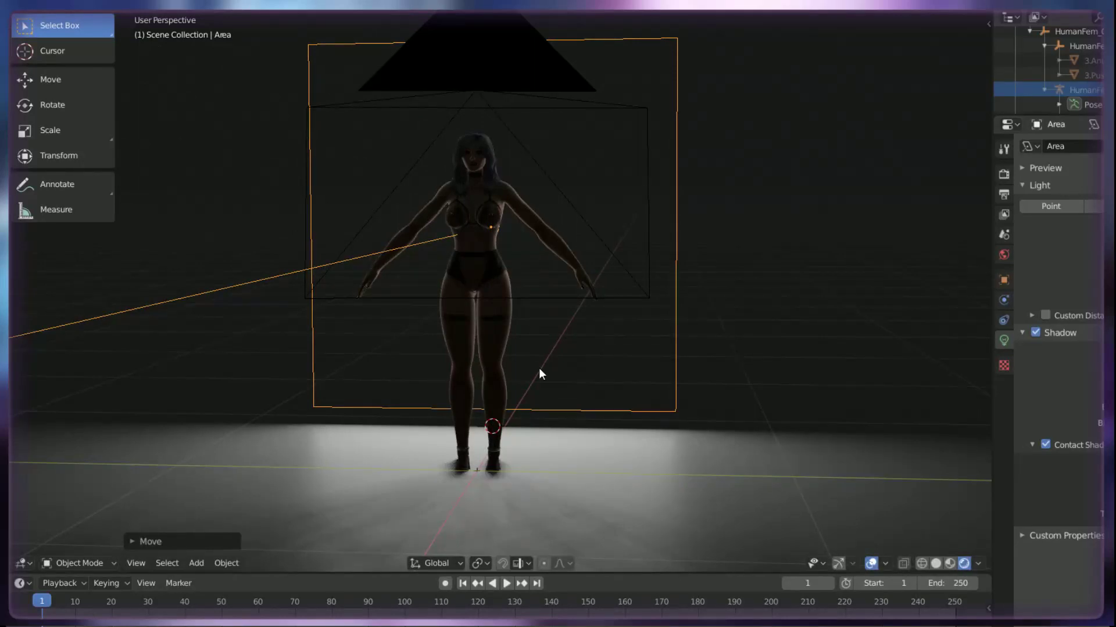
- Delete the area light and add a spot light at the 3D cursor
middle_click_drag(505, 282, 733, 307)
key("x")
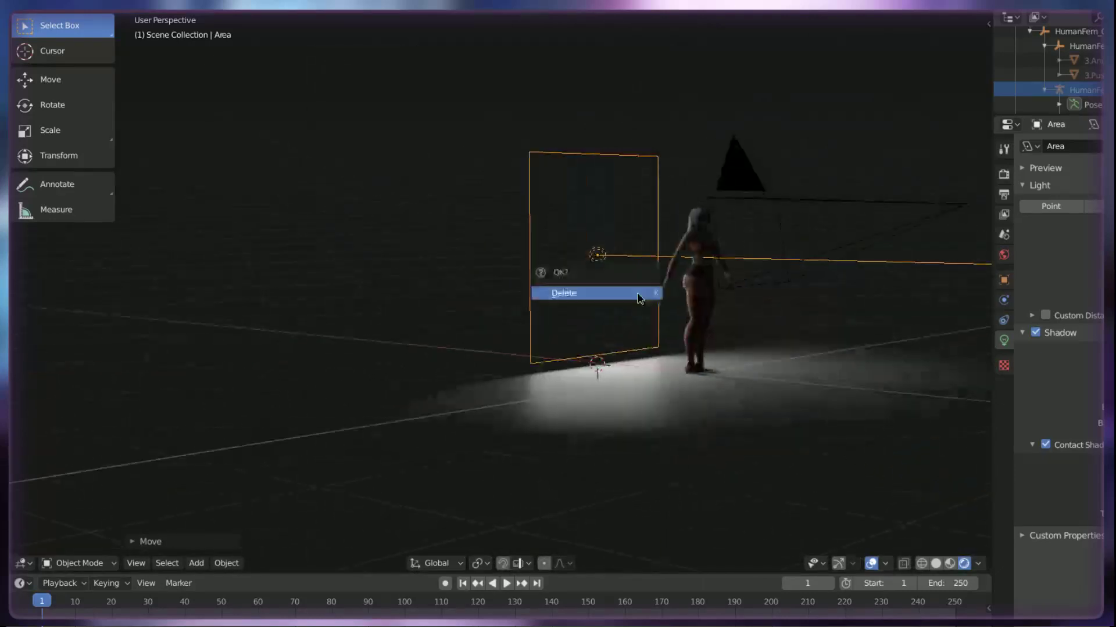
left_click(639, 292)
key("shift+a")
mouse_move(671, 378)
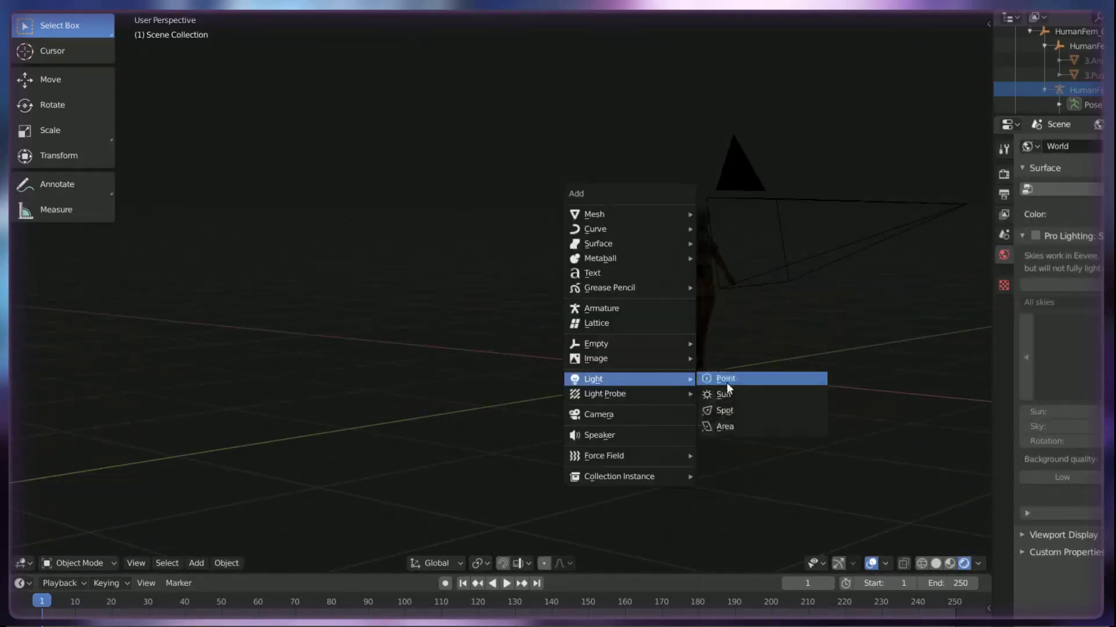
left_click(723, 408)
- Raise the spot light along Z to about the character's hand height and resize it
key("KP_Decimal")
key("g")
key("z")
left_click(642, 234)
key("s")
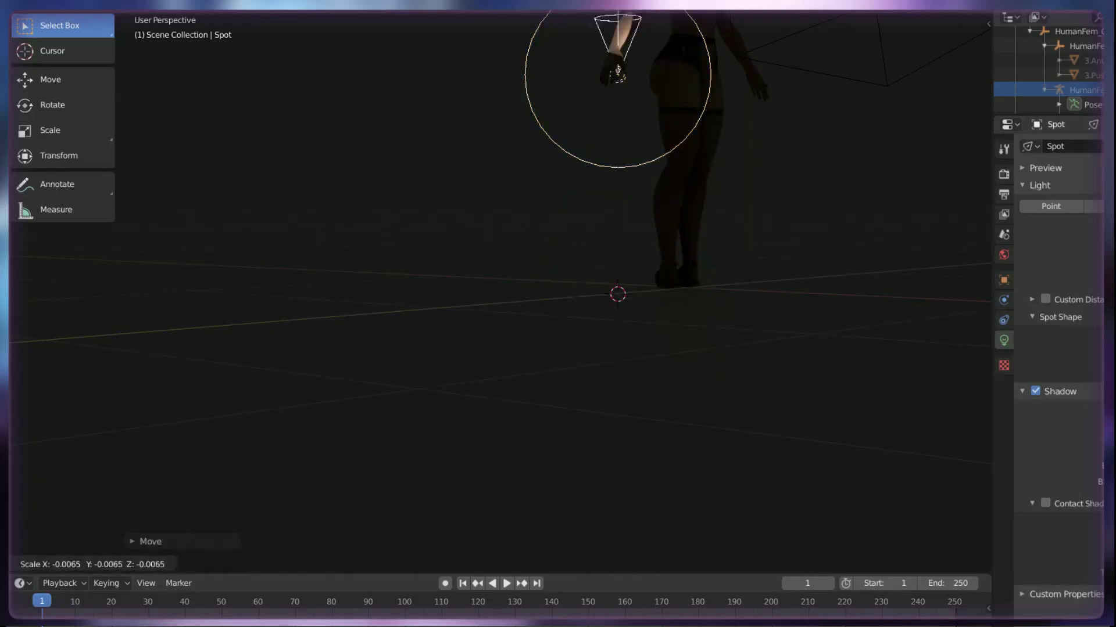
left_click(679, 212)
- Scale the spot light down along Z to flatten its cone and widen the lit circle on the ground
scroll(679, 211, "down", 1)
middle_click_drag(680, 212, 680, 316, "shift")
key("s")
key("z")
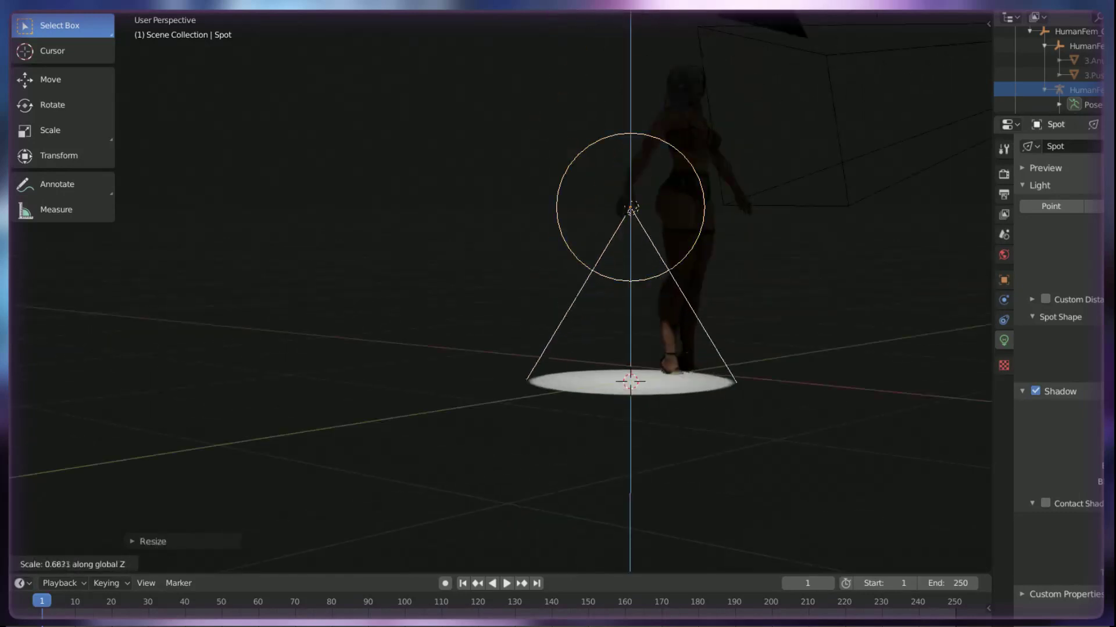
left_click(682, 314)
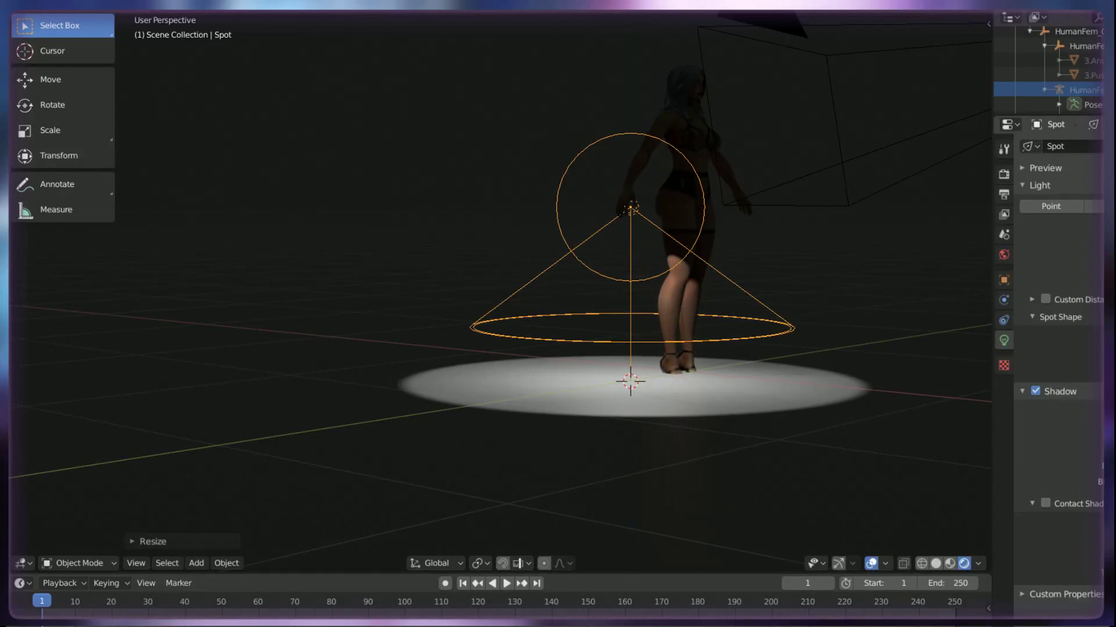
- Raise the spot light along Z to about the character's head height
middle_click_drag(659, 349, 622, 304)
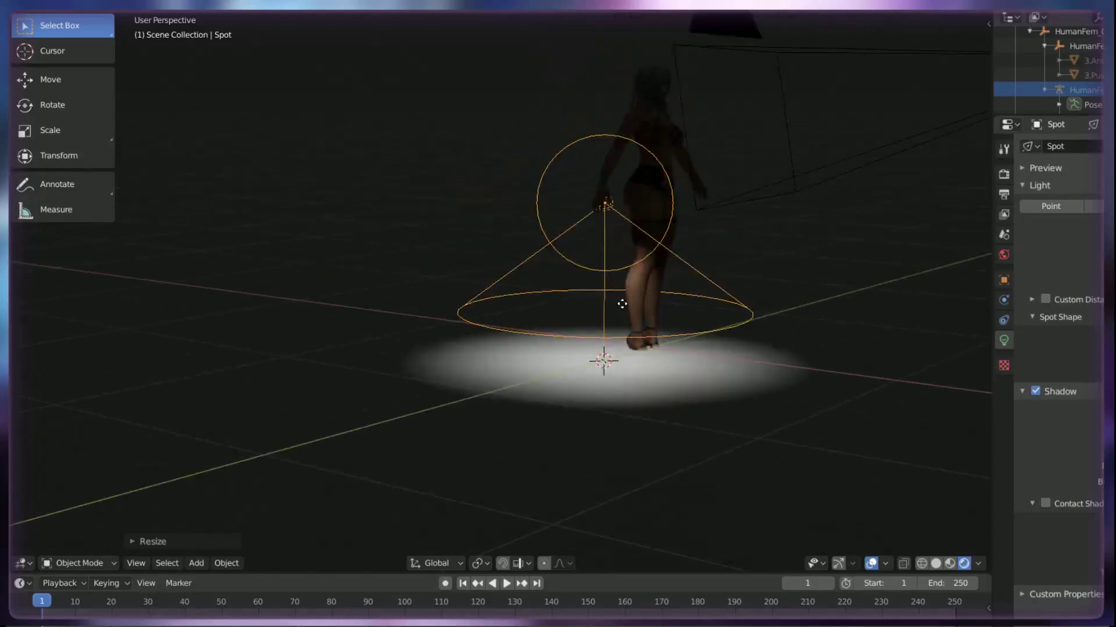
key("g")
key("z")
left_click(604, 256)
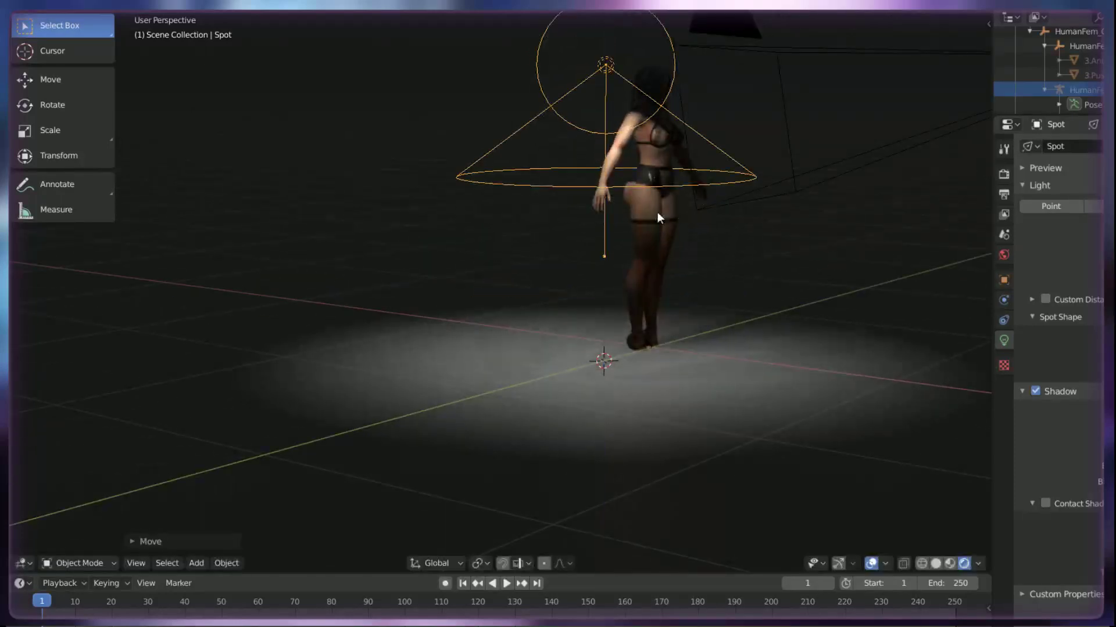
- Rotate the spot light about the Y and Z axes to aim its cone toward the character
key("r")
key("y")
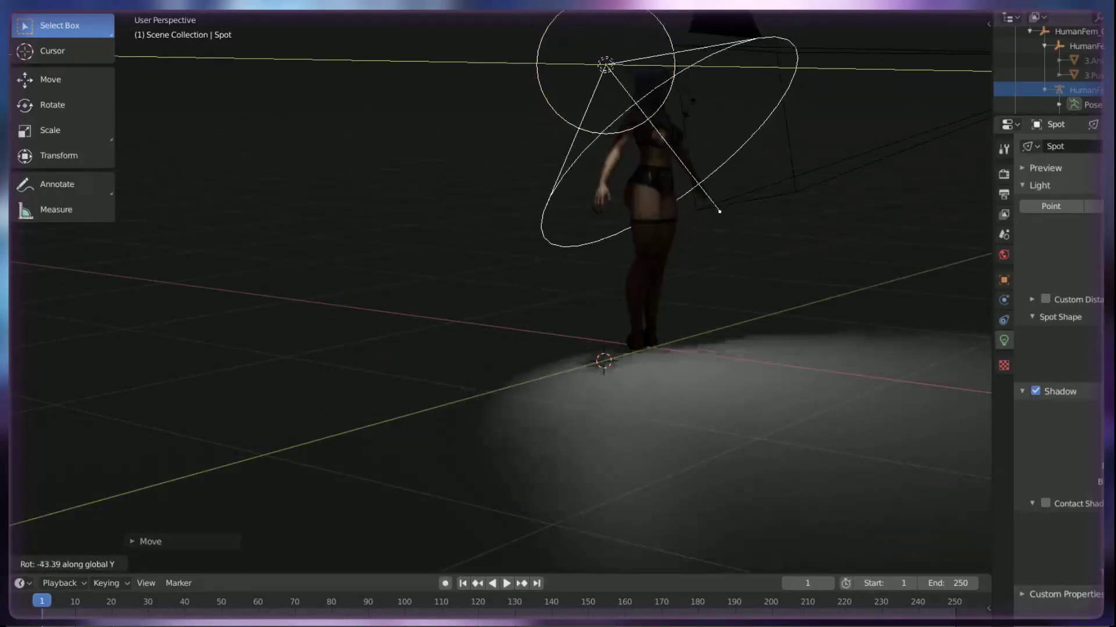
left_click(699, 141)
key("r")
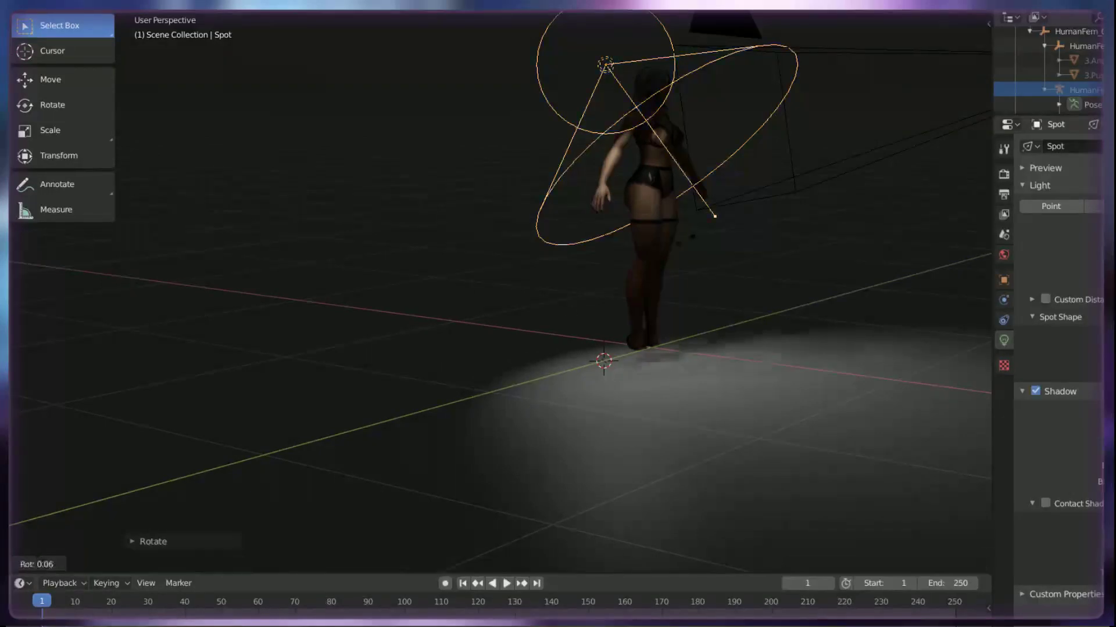
key("z")
left_click(700, 100)
- Pull the spot light back along its local Z axis, away from the character, and enable its contact shadows
key("g")
key("z")
key("z")
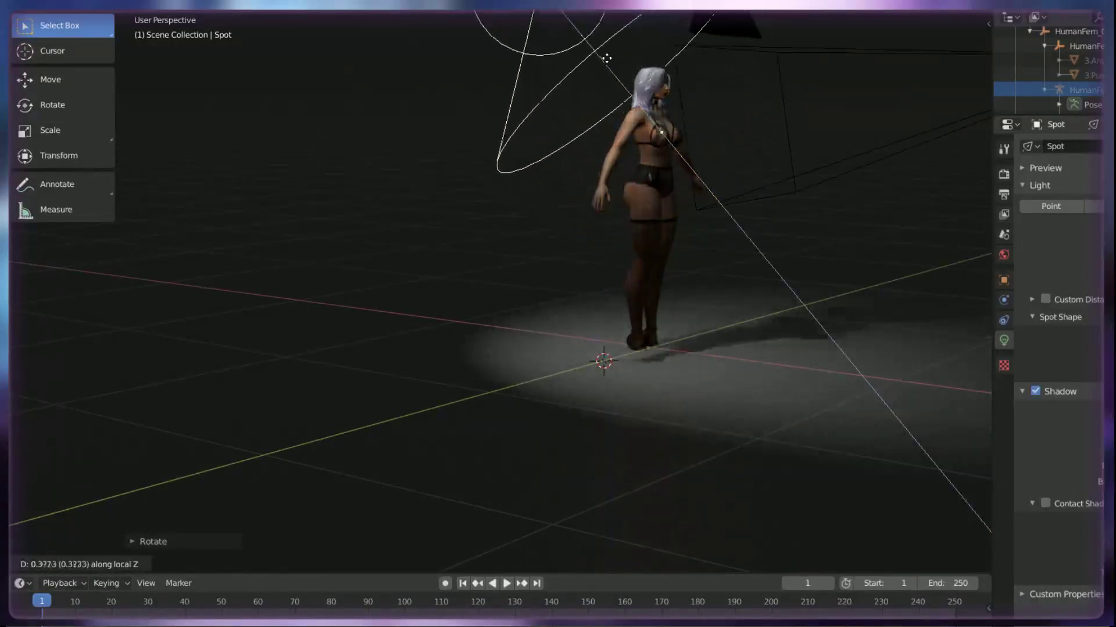
left_click(604, 55)
left_click(1045, 503)
middle_click_drag(925, 433, 520, 172)
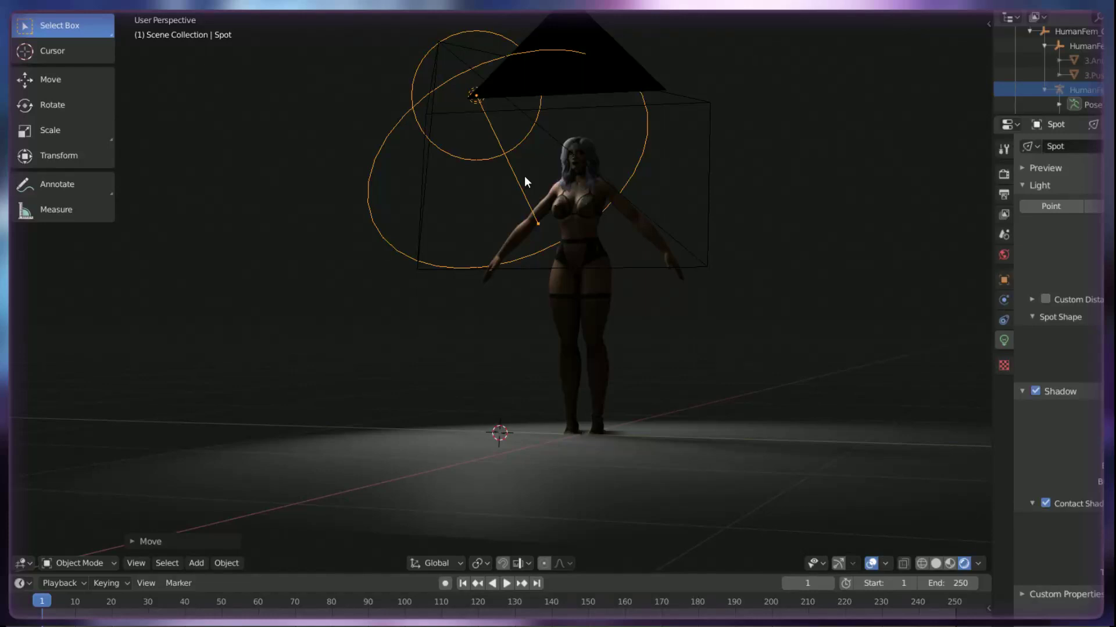
scroll(520, 145, "up", 5)
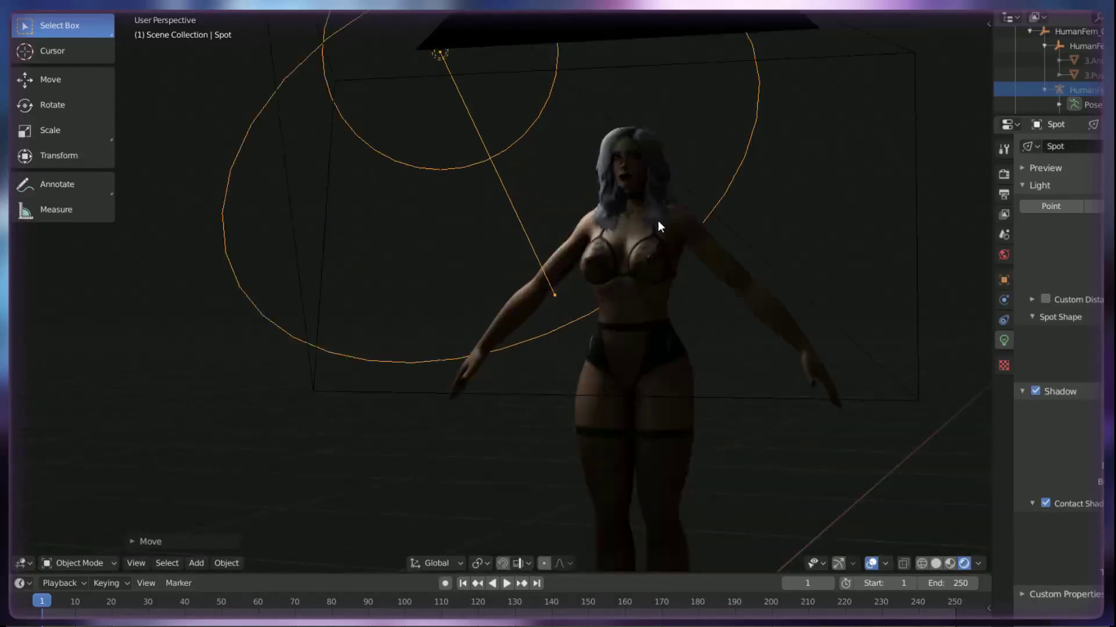
- Rotate the spot light about Y so that it points more horizontally past the character
key("r")
key("y")
left_click(454, 174)
- Lower the spot light along Z to about the character's chest height and shift it along X
key("g")
key("z")
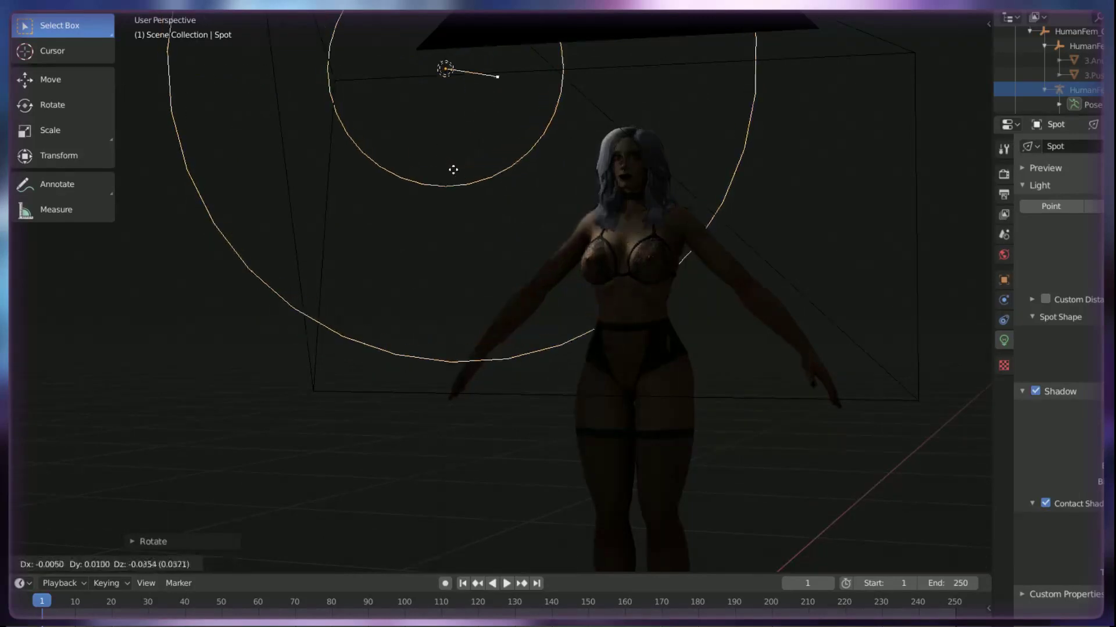
left_click(533, 327)
key("g")
key("x")
left_click(601, 295)
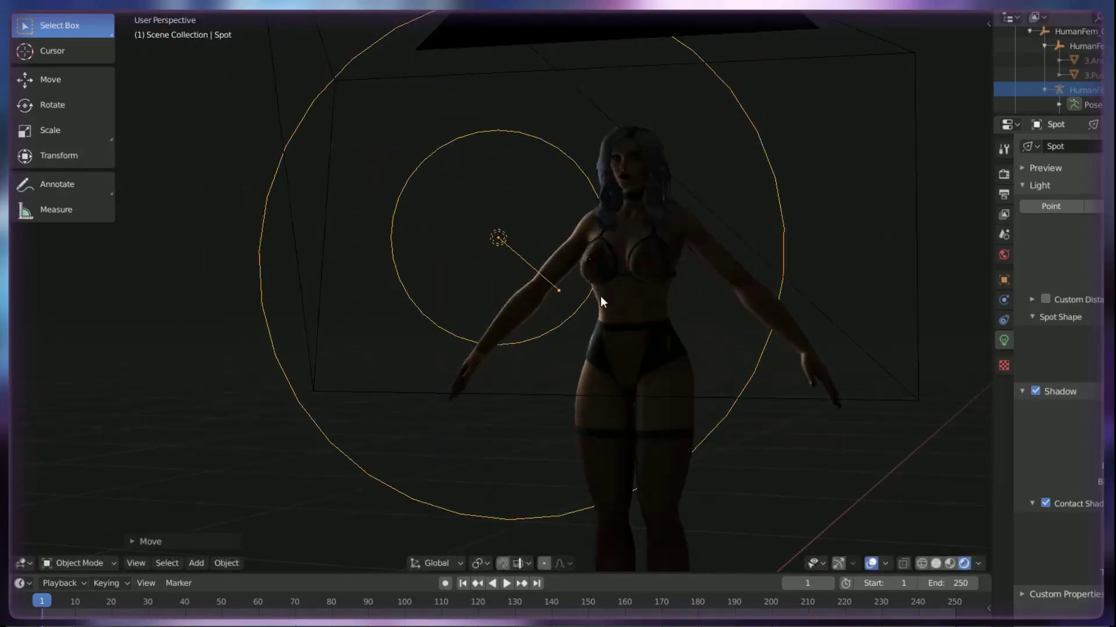
- Examine from several angles how the spot light falls on the character and casts shadows on the ground
middle_click_drag(632, 286, 639, 399)
key("alt+a")
left_click(622, 289)
scroll(640, 400, "up", 5)
scroll(659, 377, "down", 2)
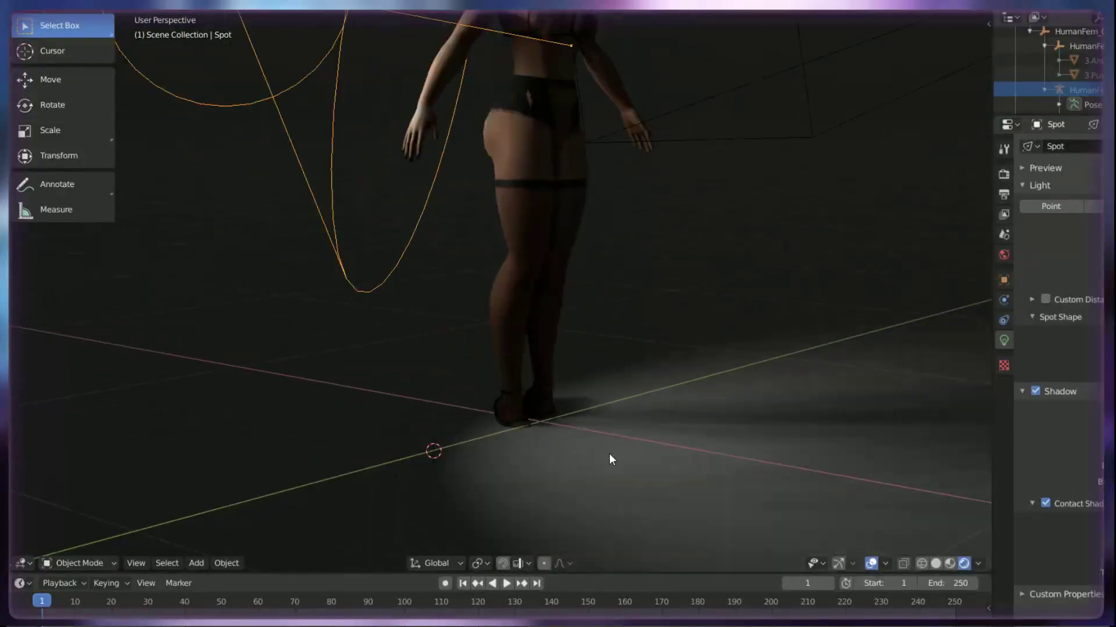
scroll(579, 432, "up", 3)
middle_click_drag(578, 434, 601, 488)
scroll(587, 349, "down", 5)
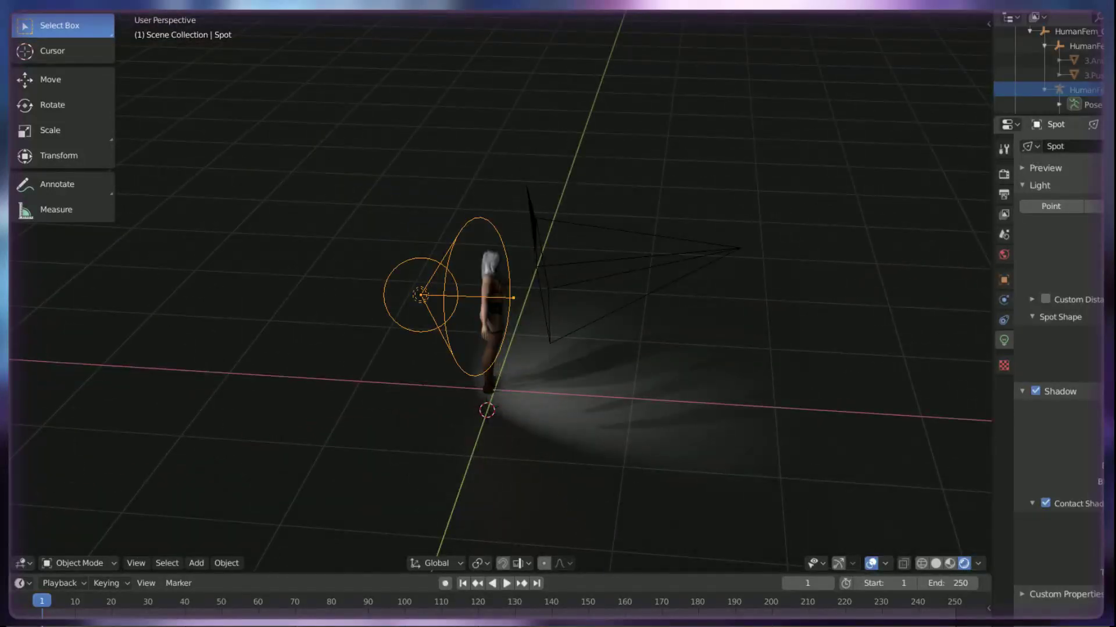
scroll(536, 419, "up", 4)
middle_click_drag(556, 437, 421, 326)
middle_click_drag(504, 415, 533, 311)
- Turn on the spot light's cone display in the viewport and inspect the cone from different angles
left_click(1113, 370)
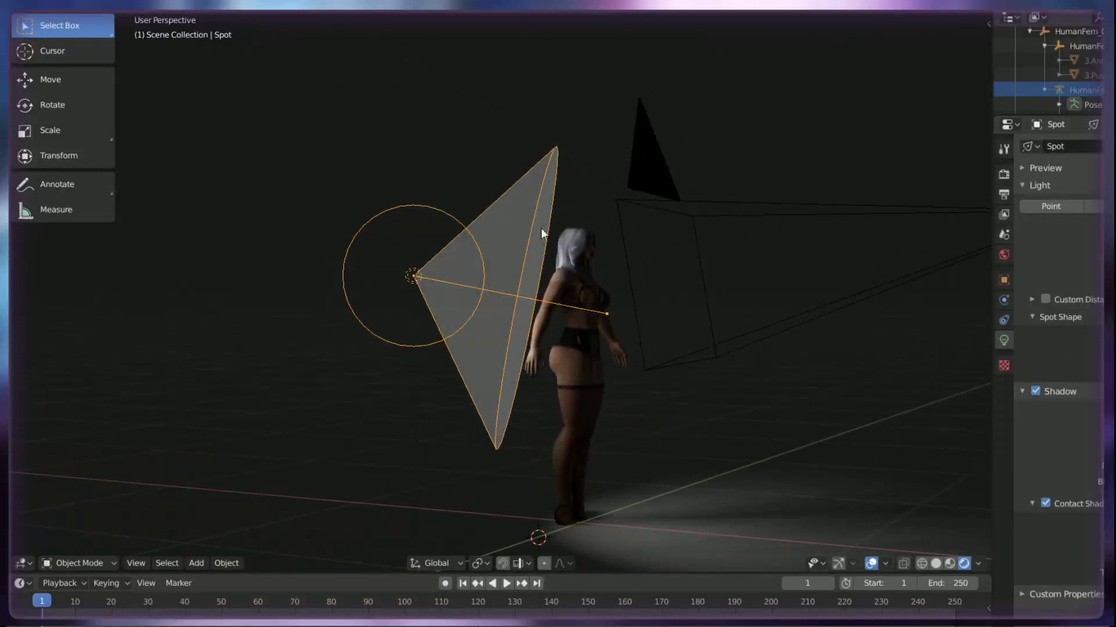
middle_click_drag(480, 295, 424, 311)
middle_click_drag(602, 330, 709, 330)
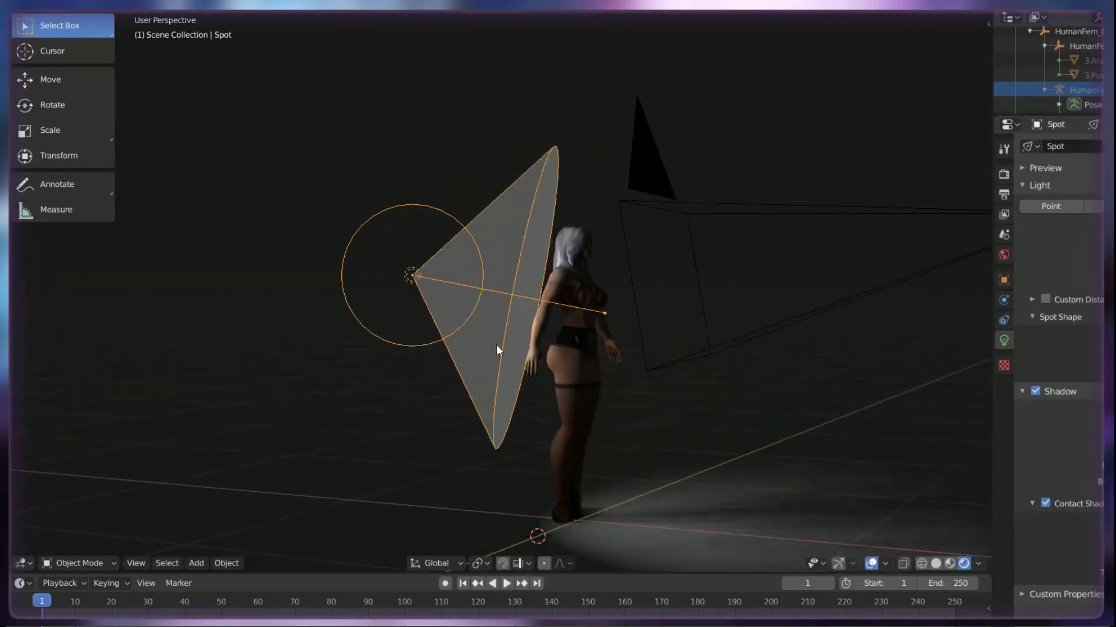
middle_click_drag(508, 335, 499, 330)
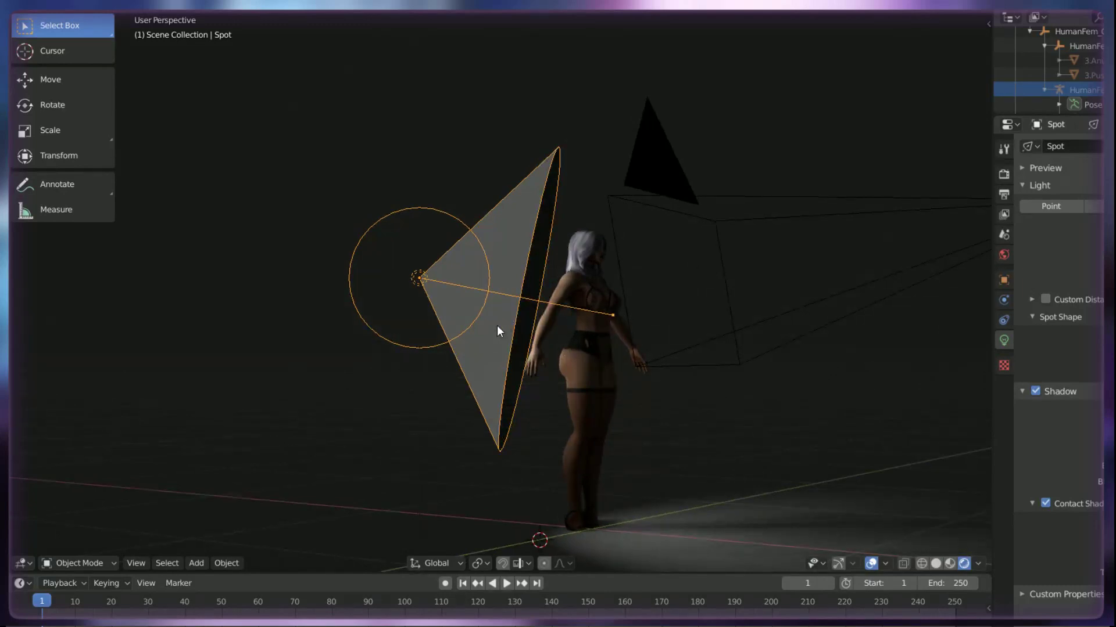
- Move the spot light slightly down along Z and scale it down to a smaller cone
key("g")
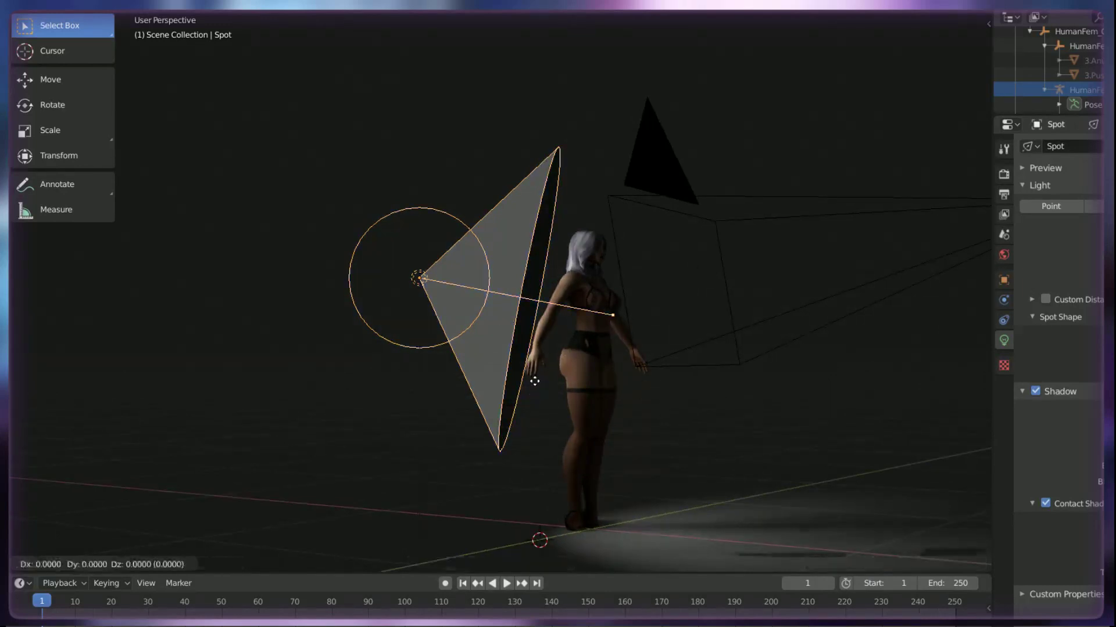
key("z")
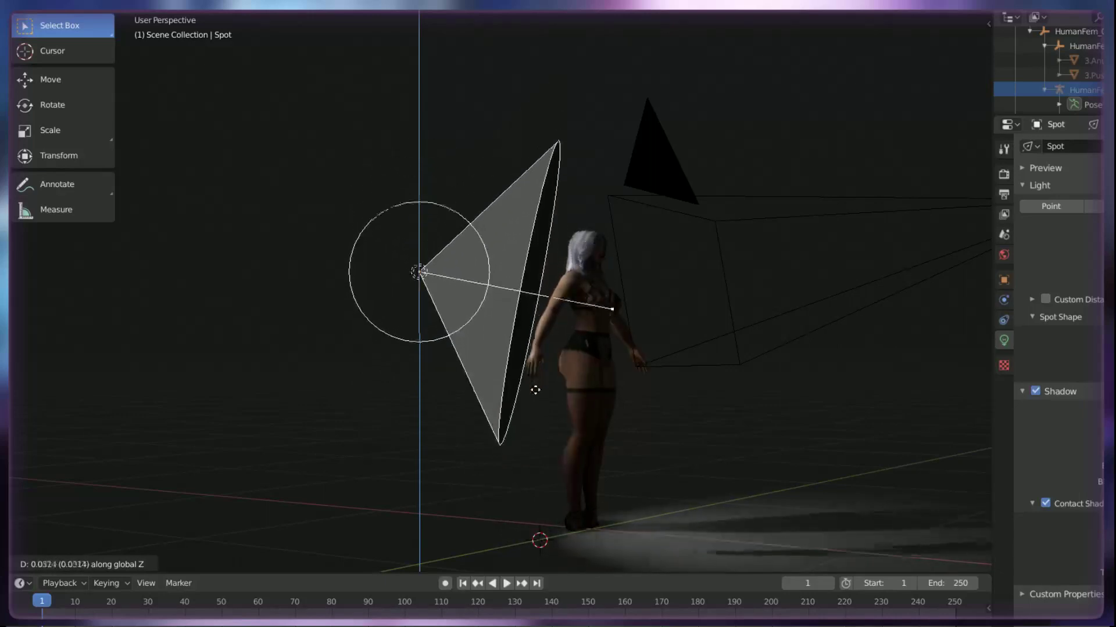
left_click(535, 401)
key("s")
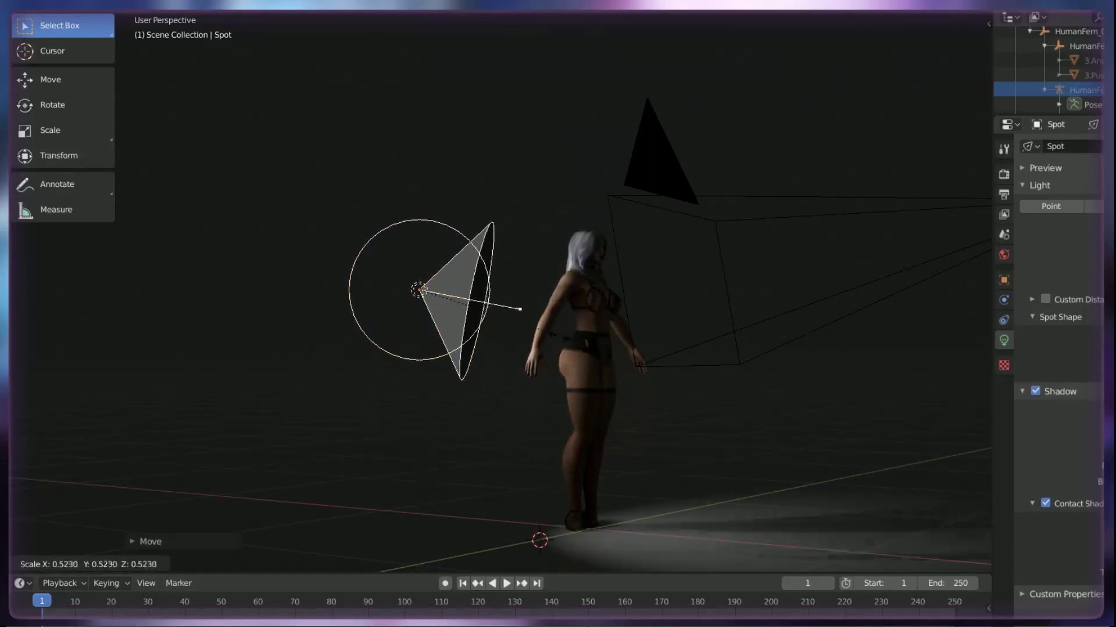
left_click(526, 312)
- Move the spot light slightly along its local Z axis, closer to the character
key("g")
key("z")
key("z")
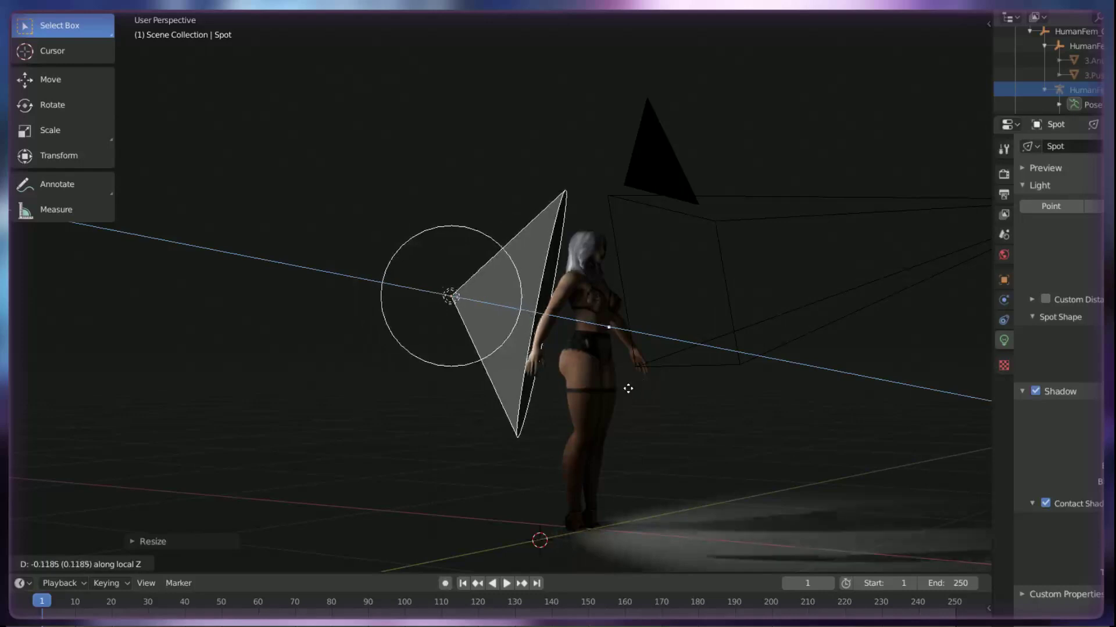
left_click(619, 390)
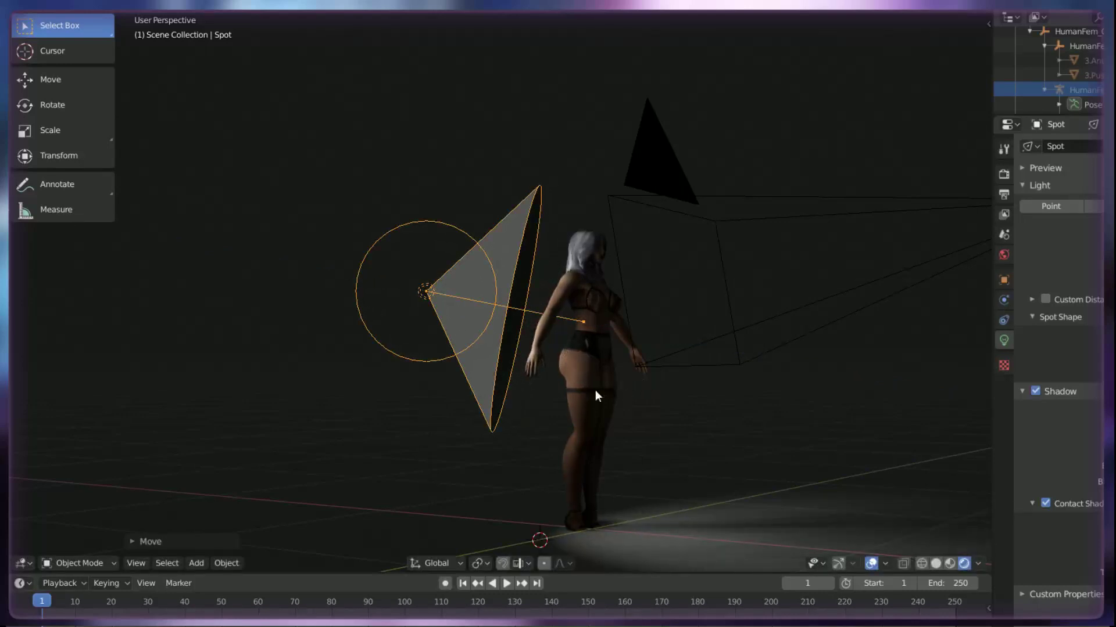
- Turn off the spot light's contact shadows and inspect the shading on the character up close from the front and side
middle_click_drag(846, 344, 500, 331)
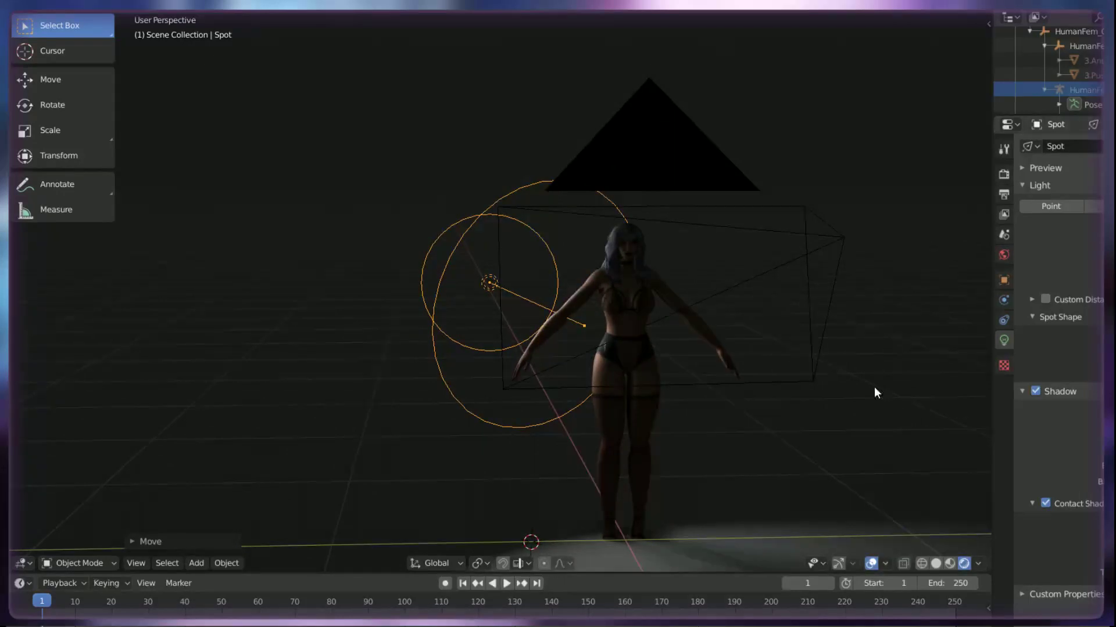
left_click(1044, 503)
scroll(563, 215, "up", 5)
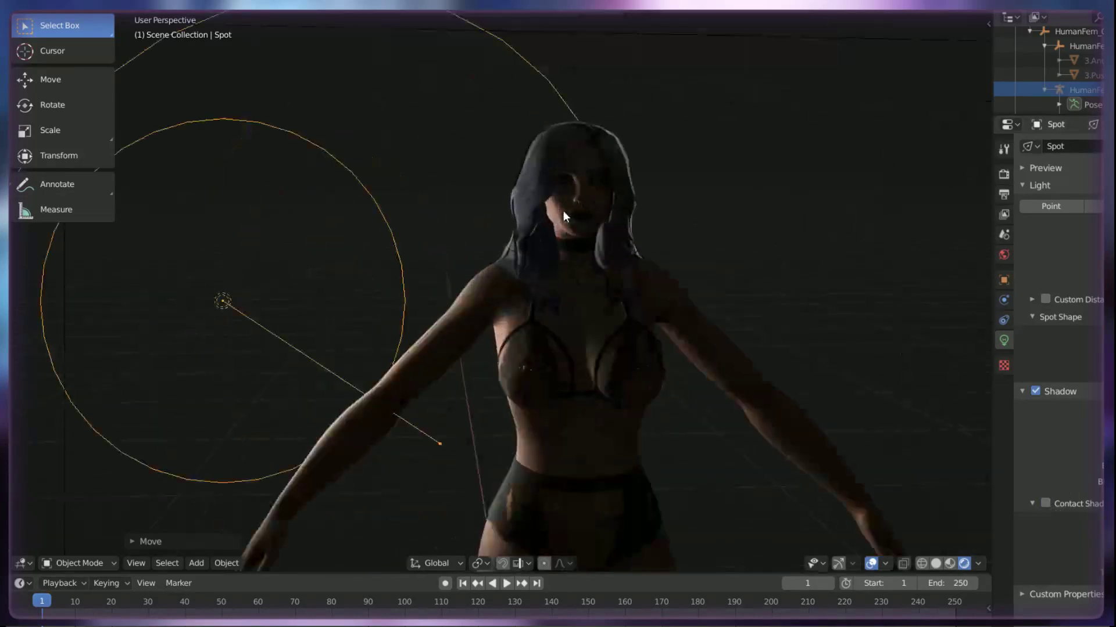
scroll(682, 202, "down", 3)
middle_click_drag(540, 282, 740, 249, "shift")
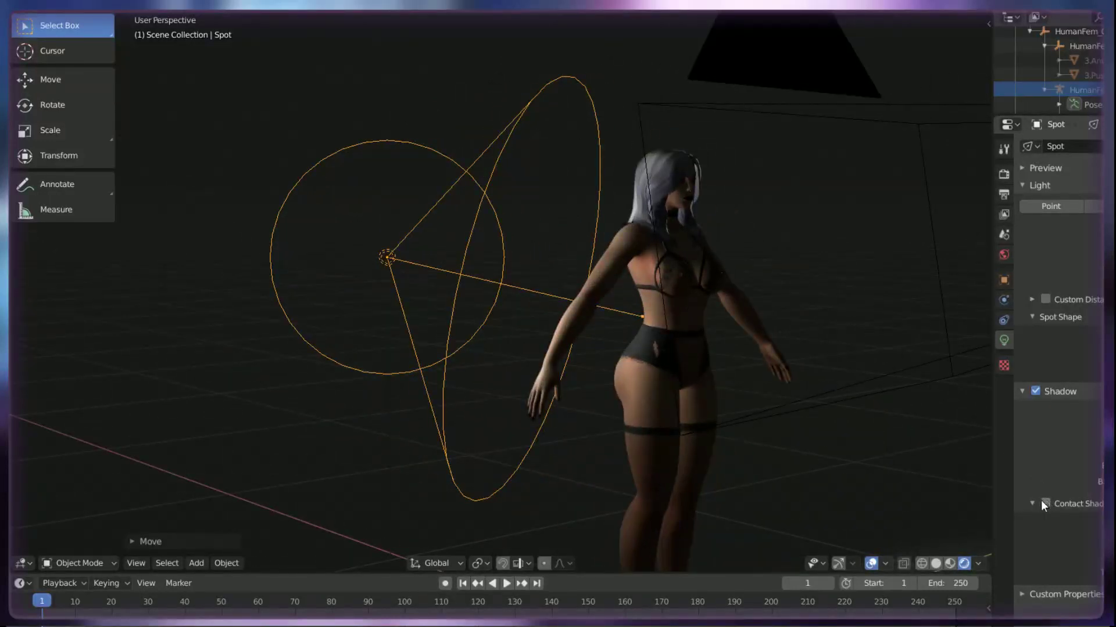
middle_click_drag(653, 215, 540, 196)
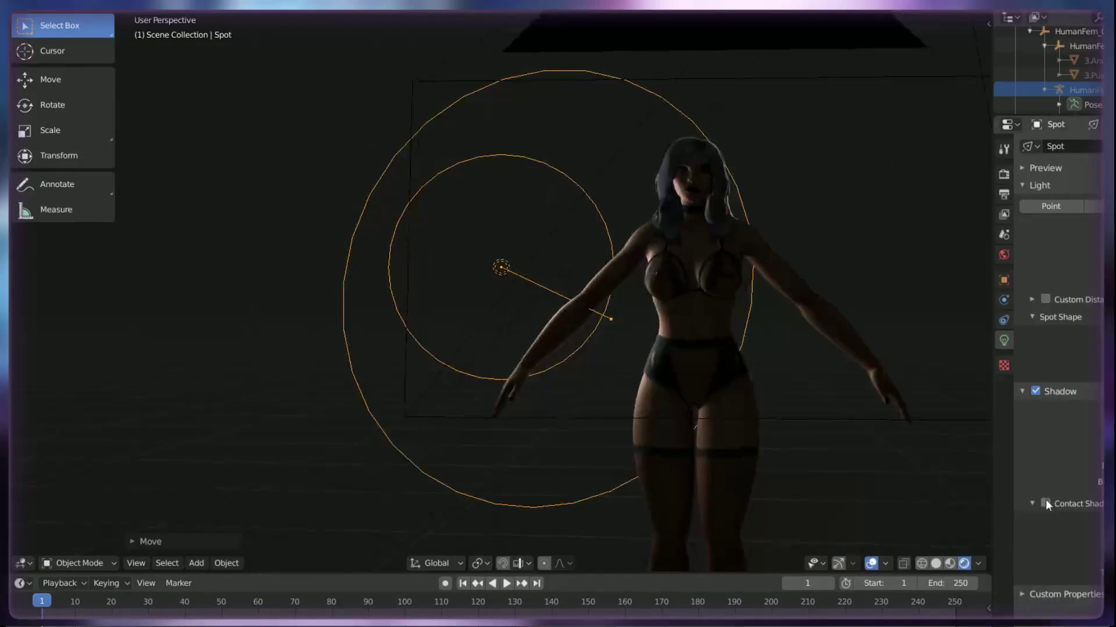
- Shift the spot light slightly along Y toward the character's centre and turn its contact shadows back on
key("g")
key("y")
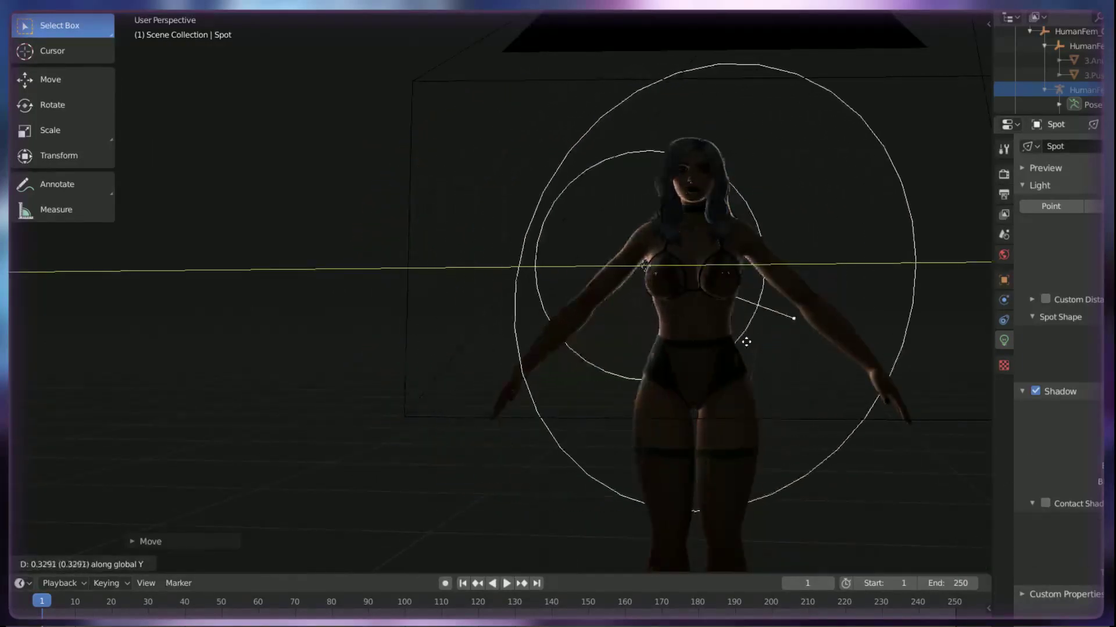
left_click(641, 335)
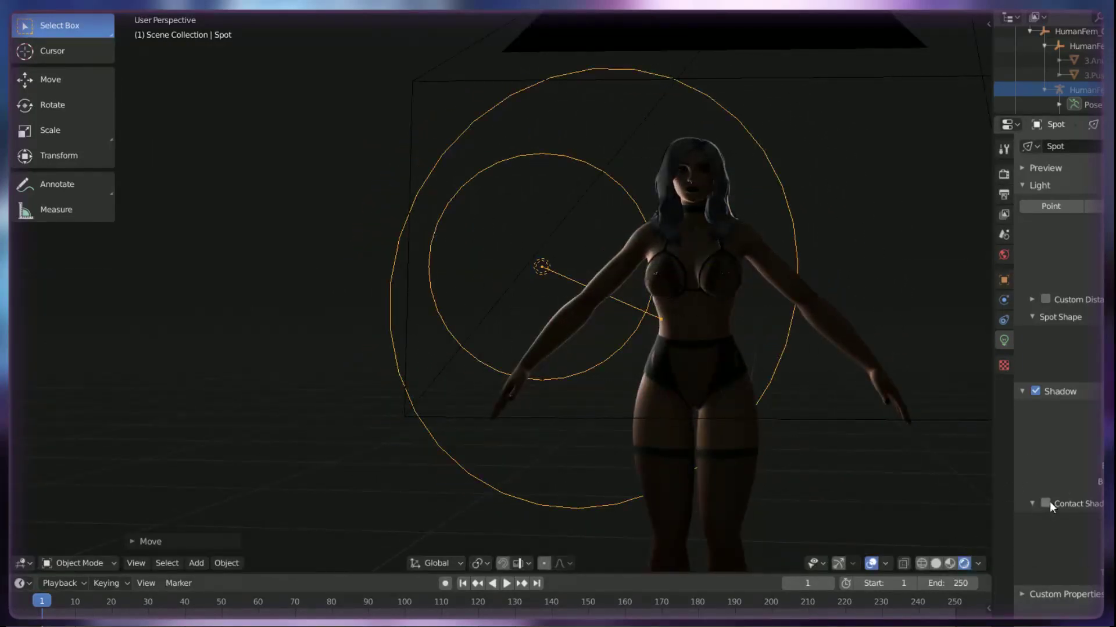
left_click(1046, 502)
- Rotate the spot light around the Z axis so its cone turns toward the character's front
mouse_move(747, 312)
middle_mouse_down()
mouse_move(677, 285)
mouse_move(779, 334)
mouse_move(778, 362)
middle_mouse_up()
key("r")
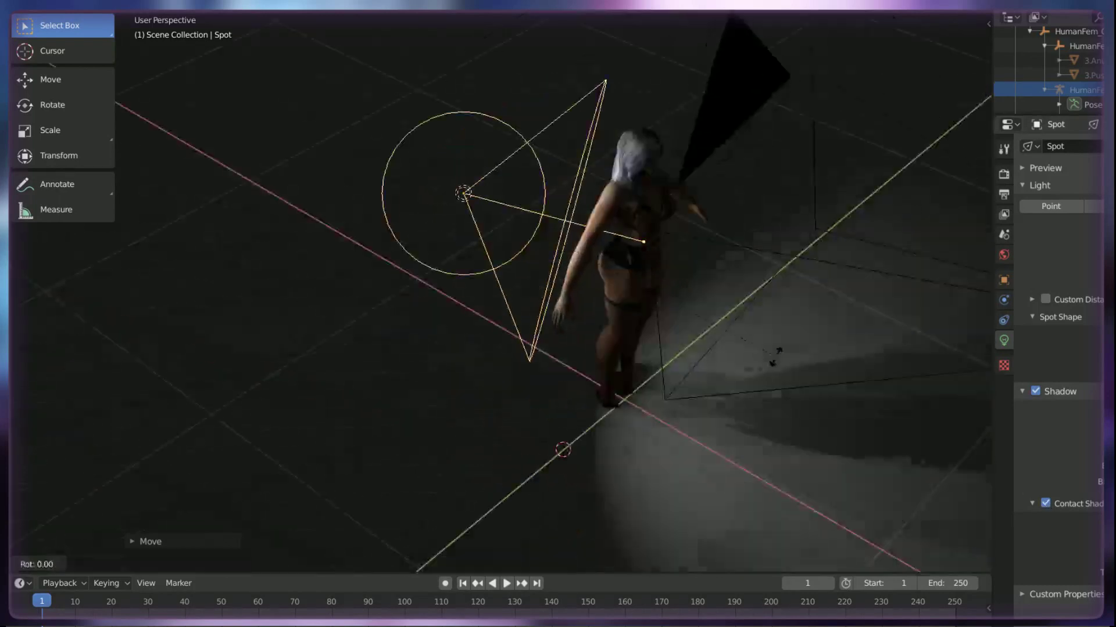
key("z")
right_click(760, 385)
key("r")
key("z")
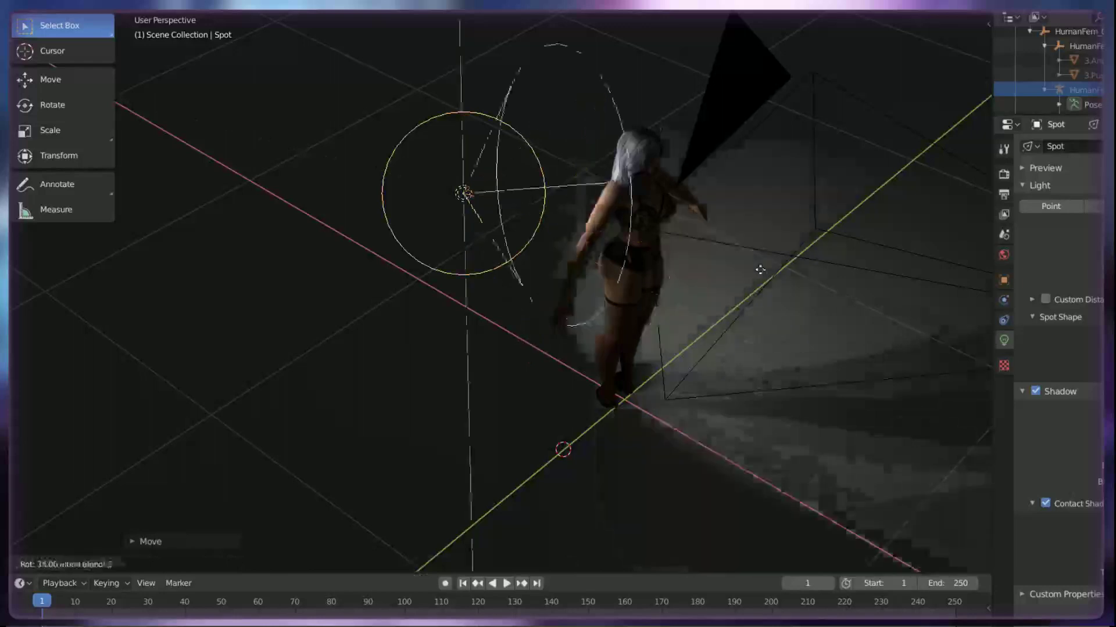
left_click(721, 351)
- Move the spot light along Y, farther out to the character's side
key("g")
key("y")
left_click(679, 319)
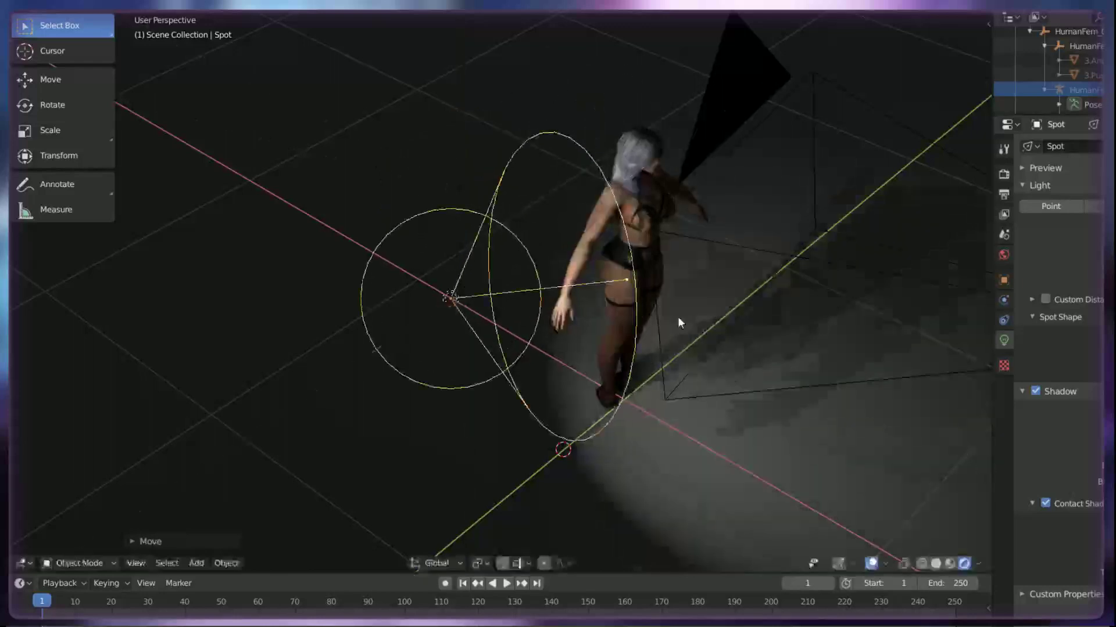
middle_click_drag(671, 305, 637, 249)
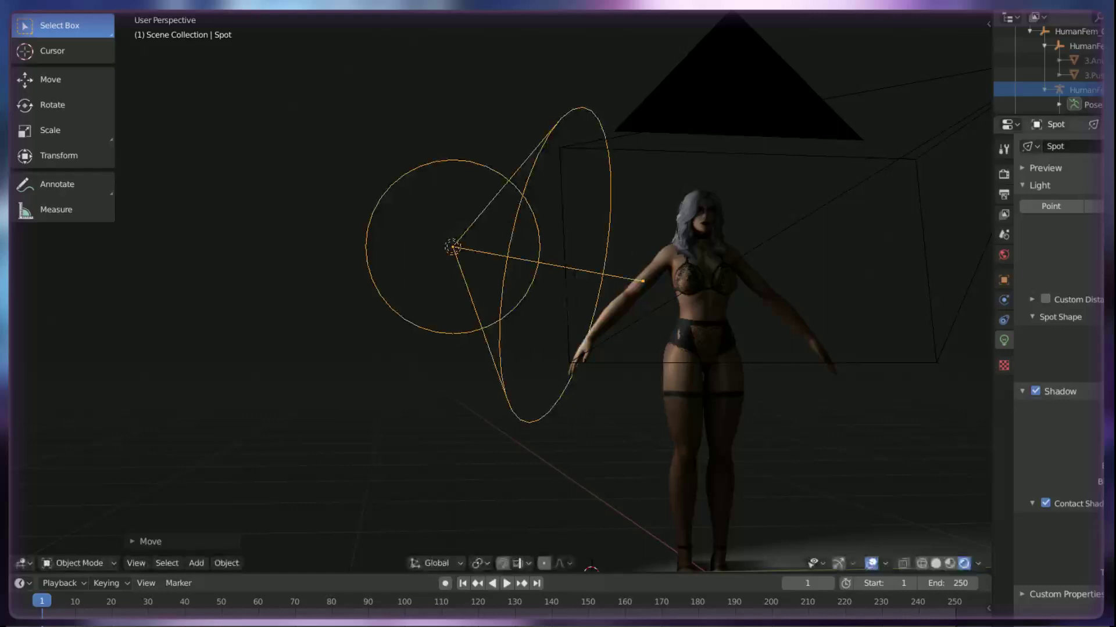
- Switch the spot light's contact shadows off and back on to compare the shading on the character's face and torso
left_click(1044, 503)
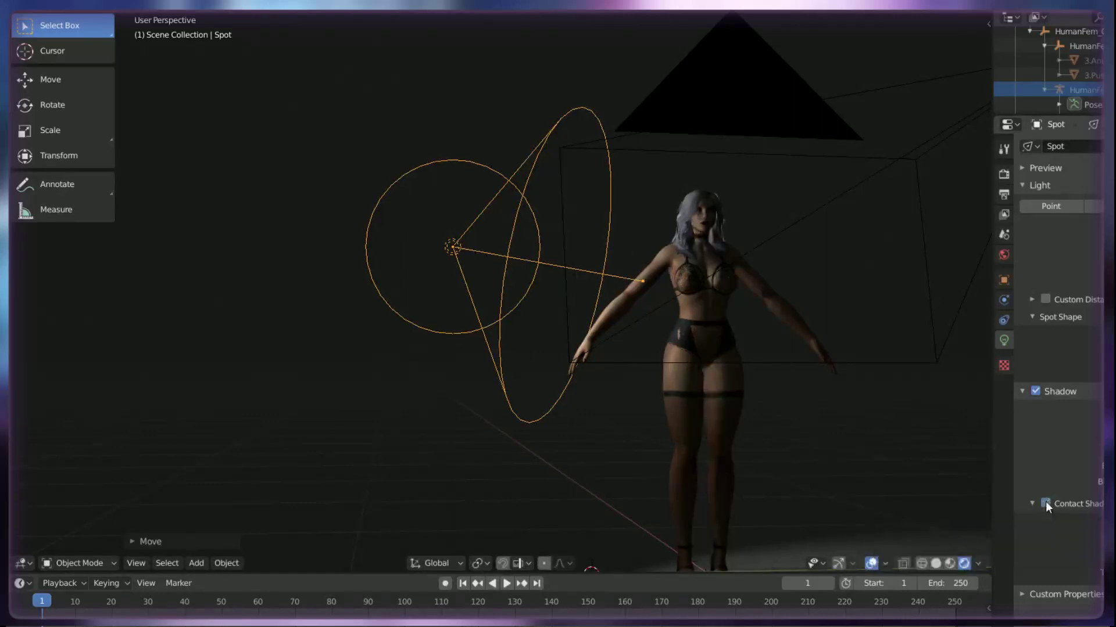
scroll(733, 250, "up", 3)
scroll(734, 249, "up", 3)
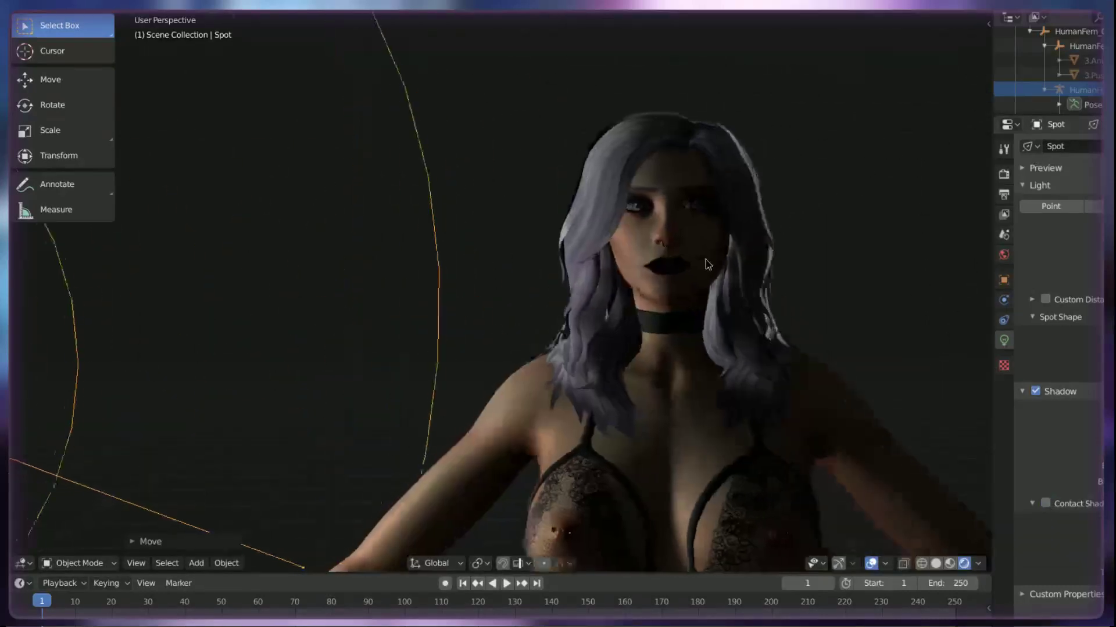
middle_click_drag(714, 282, 688, 220, "shift")
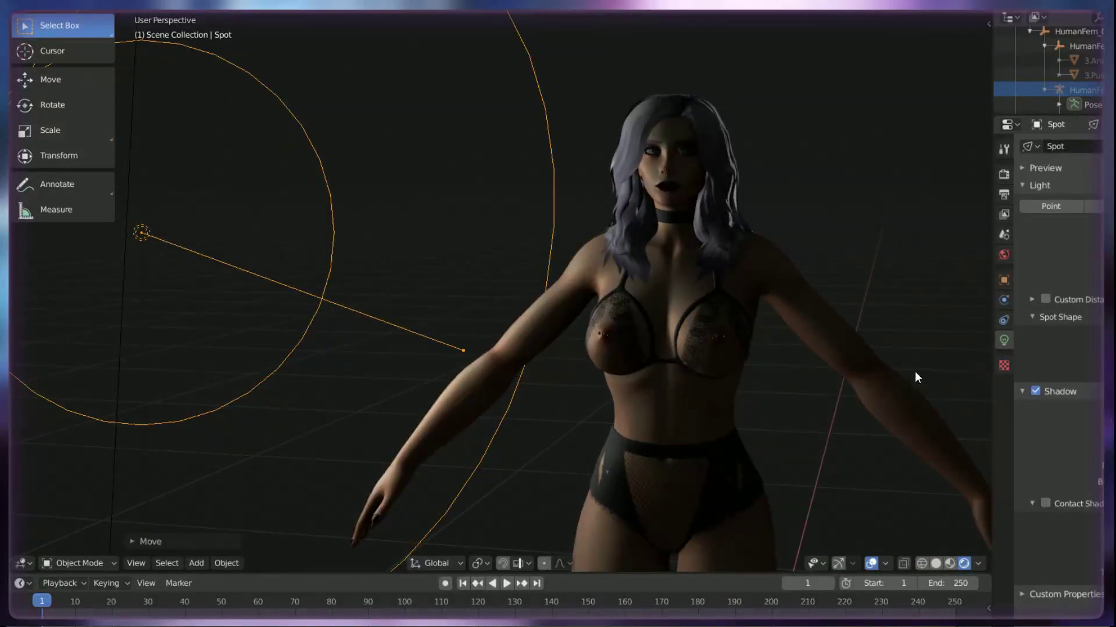
left_click(1046, 502)
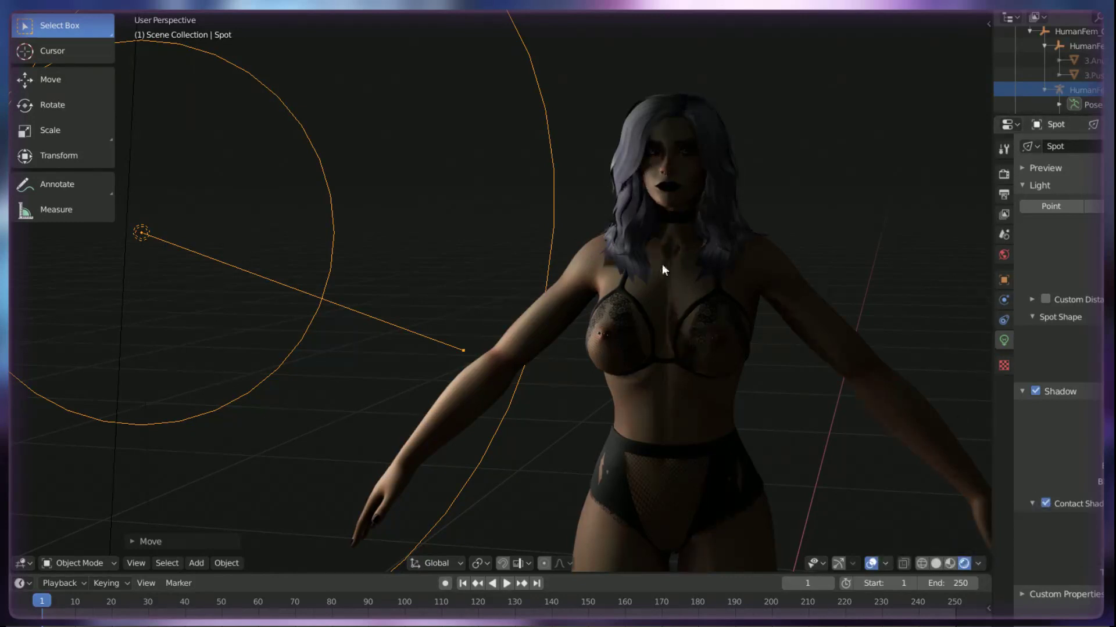
- Duplicate the spot light and rotate the copy around Z until its cone faces the opposite side
scroll(664, 266, "down", 3)
scroll(530, 297, "down", 1)
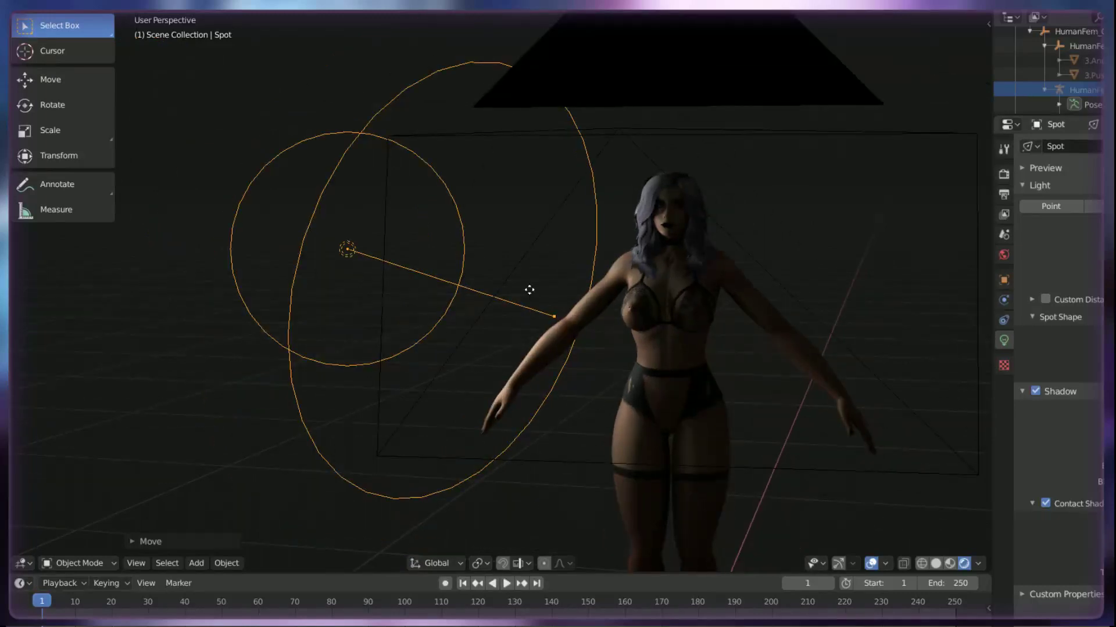
key("shift+d")
key("r")
key("z")
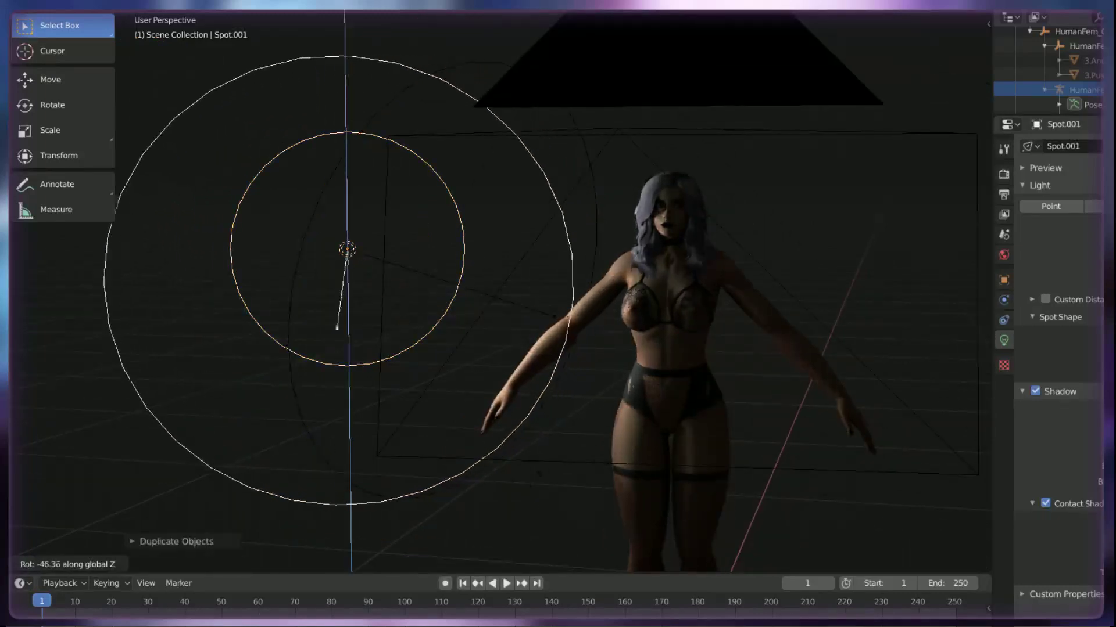
left_click(340, 387)
- Move the duplicate spot light along Y to the character's other side and adjust its position along X
key("g")
key("y")
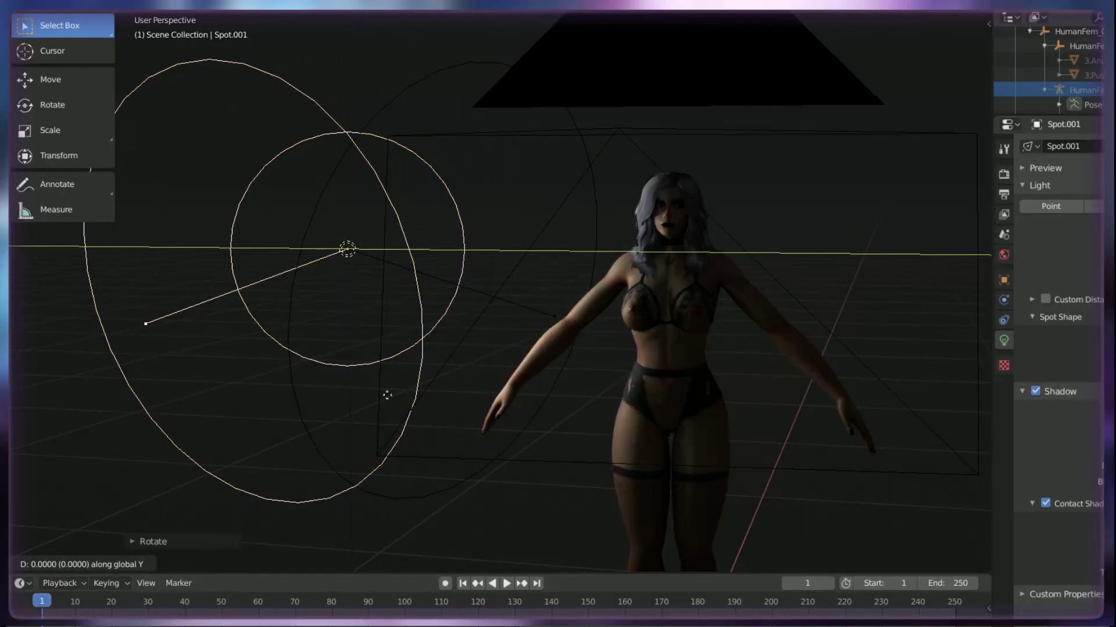
left_click(786, 396)
key("g")
key("x")
left_click(755, 398)
- Raise the duplicate spot light about 0.19 along Z, to just above the character's head
key("g")
key("z")
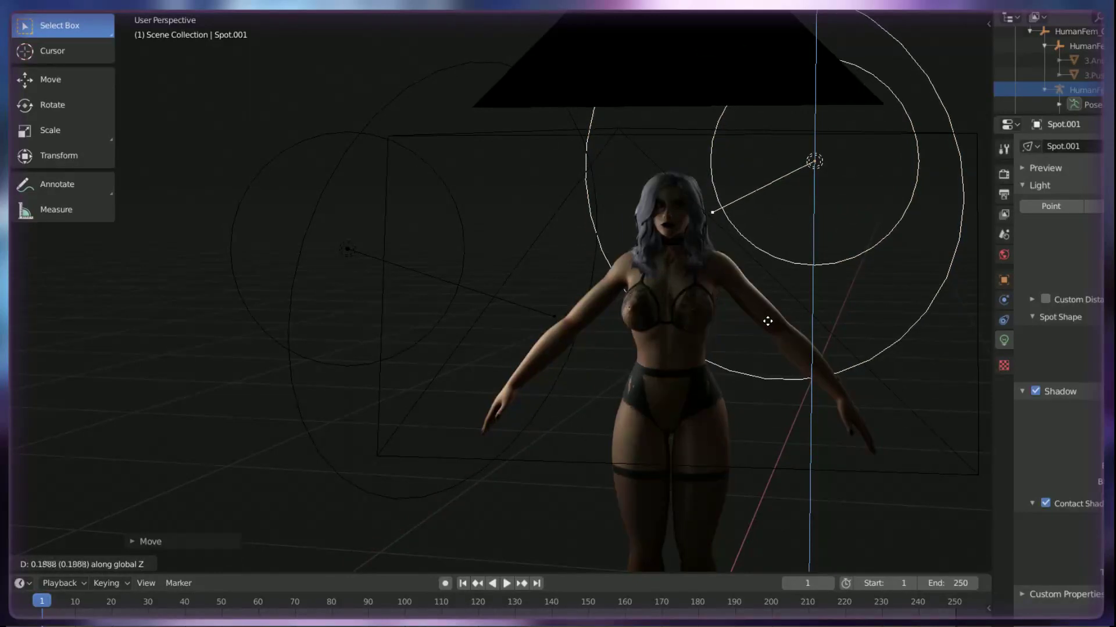
left_click(768, 323)
- Examine from the front, side and back how the two spot lights illuminate the character and the ground
scroll(688, 228, "up", 2)
middle_click_drag(700, 282, 816, 276)
scroll(816, 275, "down", 1)
scroll(816, 275, "down", 3)
left_click(817, 275)
middle_click_drag(783, 350, 565, 205, "shift")
scroll(671, 244, "up", 4)
scroll(578, 310, "down", 5)
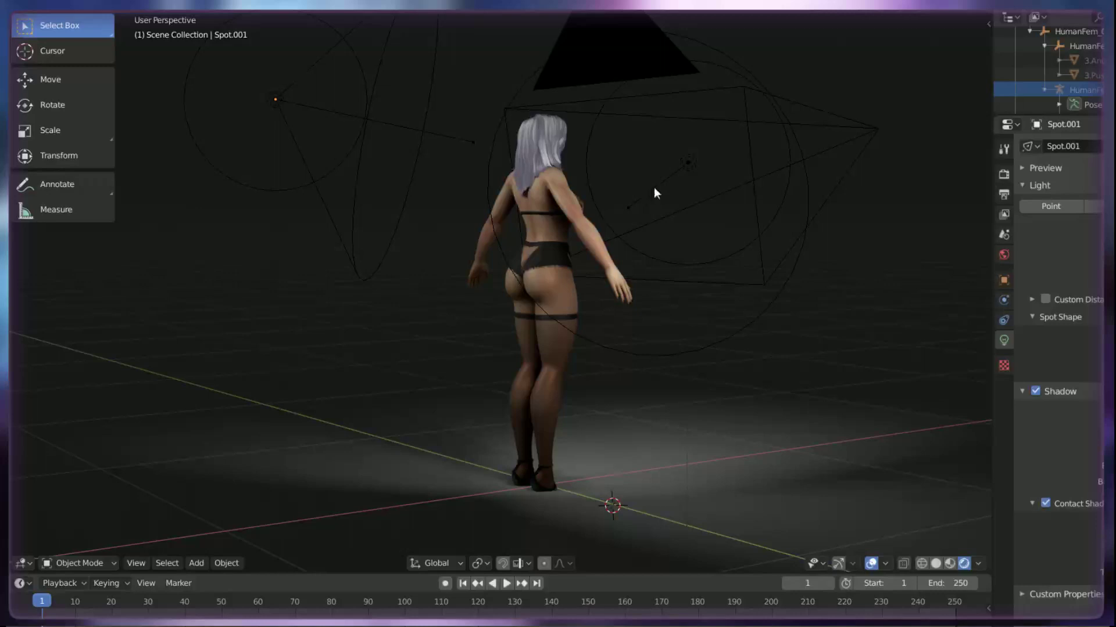
- Select the original spot light, turn off its contact shadows and check the character's lighting from the front
left_click(689, 167)
middle_click_drag(689, 168, 404, 212)
left_click(1045, 503)
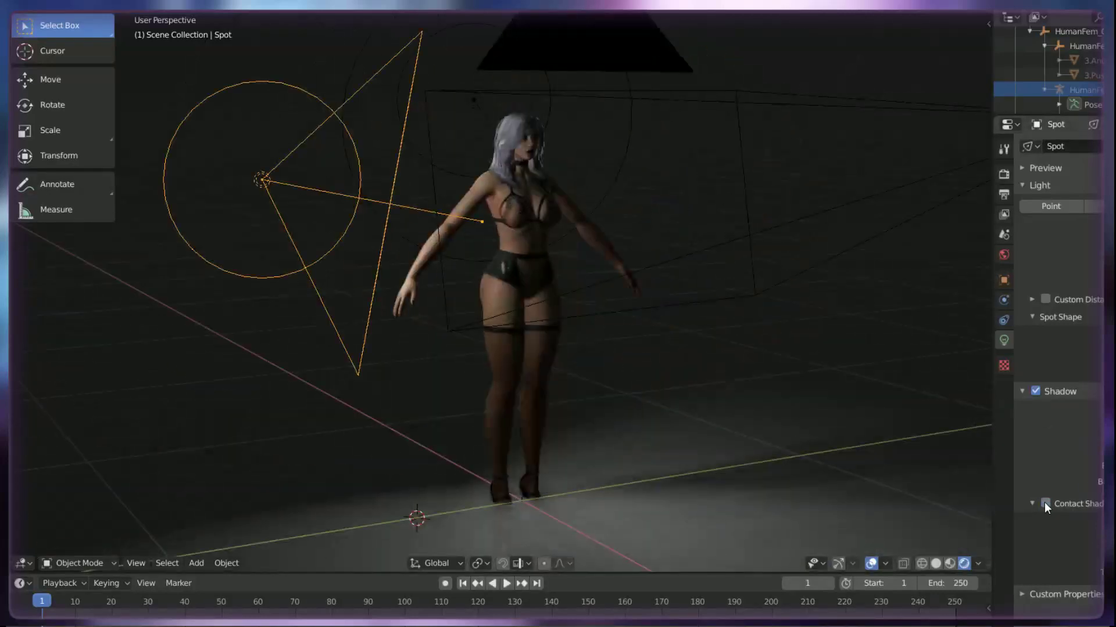
middle_click_drag(572, 230, 496, 220)
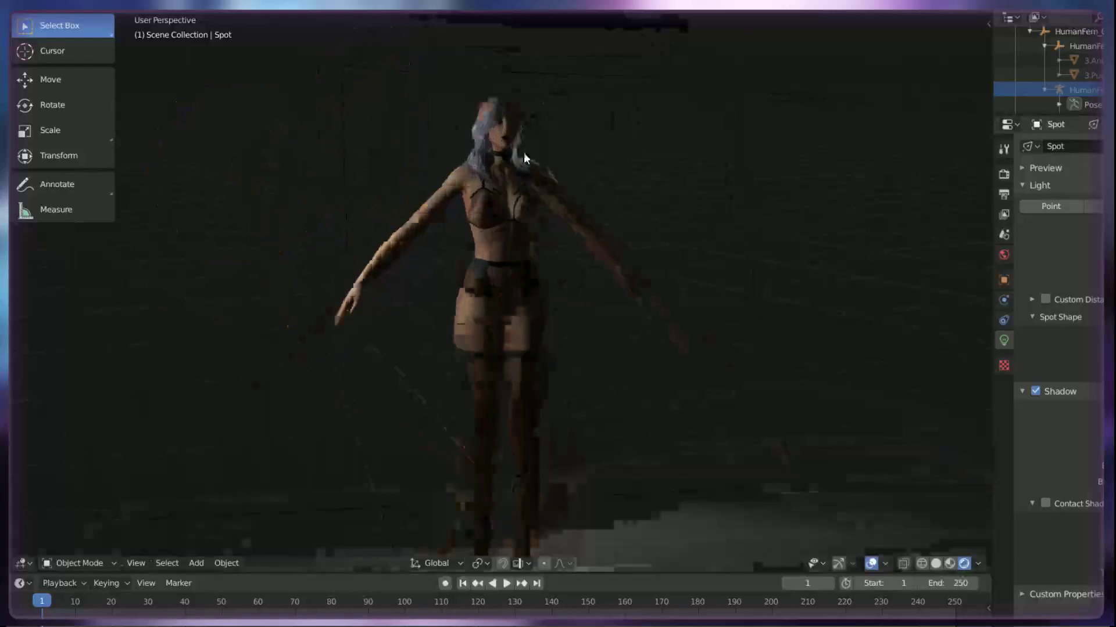
scroll(524, 152, "up", 6)
scroll(583, 290, "down", 6)
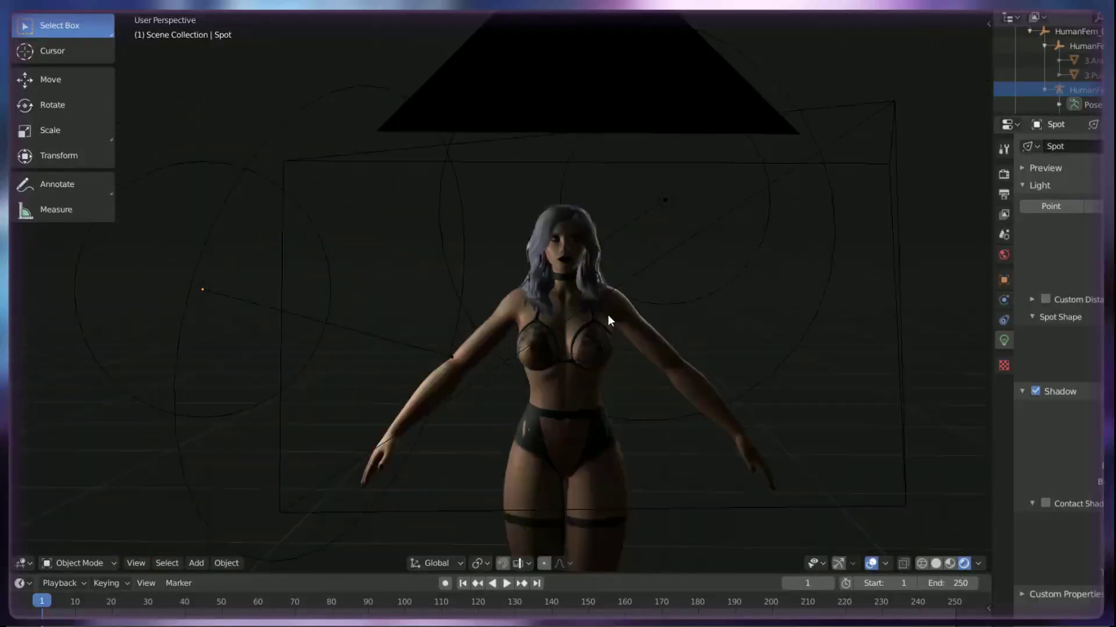
middle_click_drag(611, 365, 631, 250, "shift")
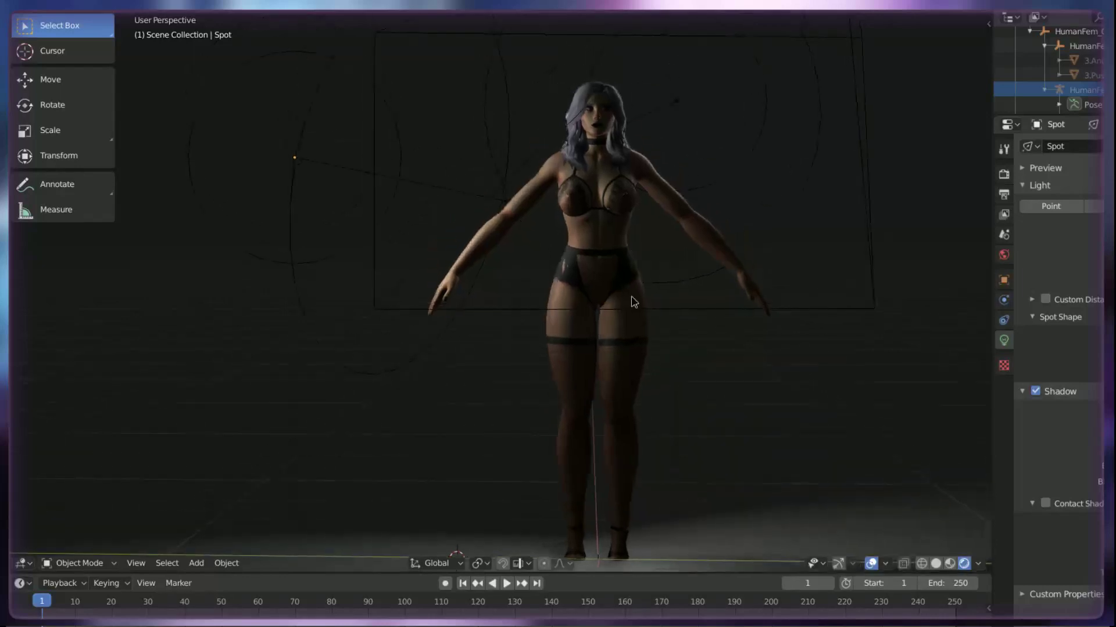
mouse_move(633, 302)
middle_mouse_down()
mouse_move(492, 277)
mouse_move(350, 271)
mouse_move(653, 279)
mouse_move(617, 287)
middle_mouse_up()
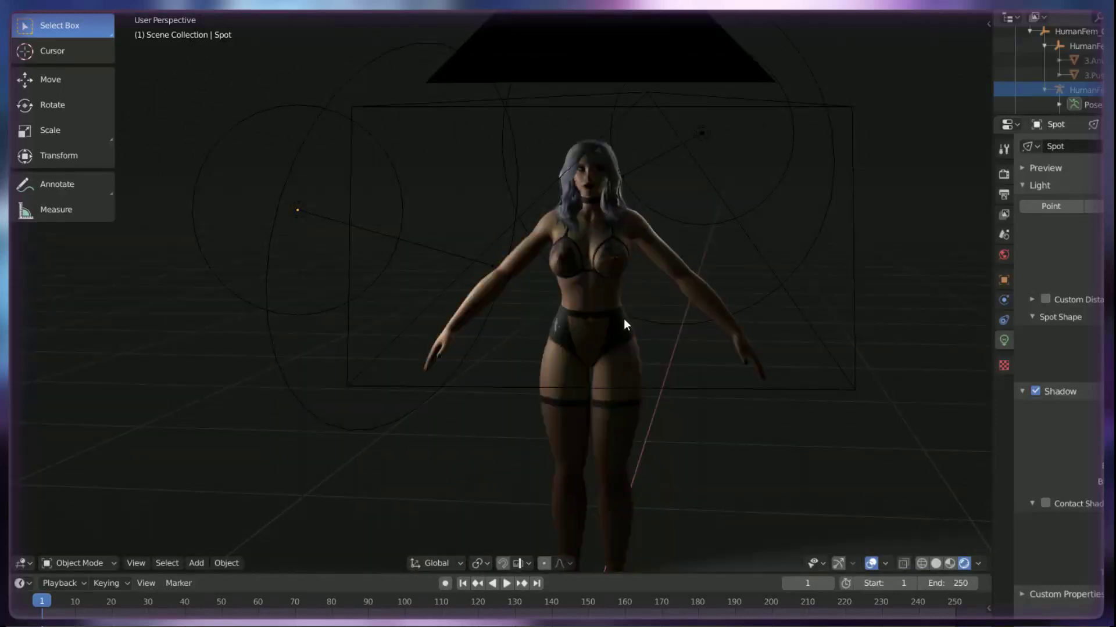